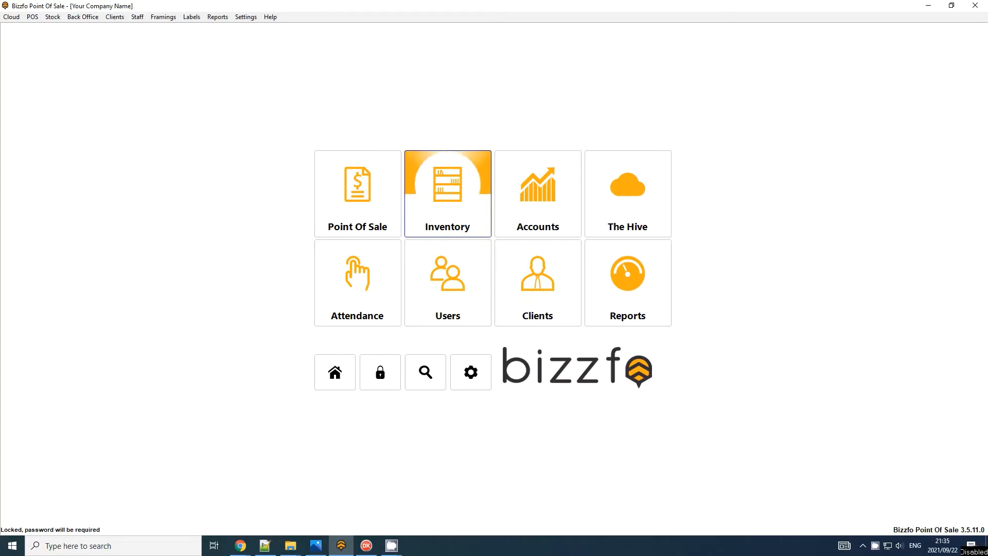
# Open the inventory list, enter the access password, and open the form for editing stock and entering invoice details
pyautogui.click(448, 184)
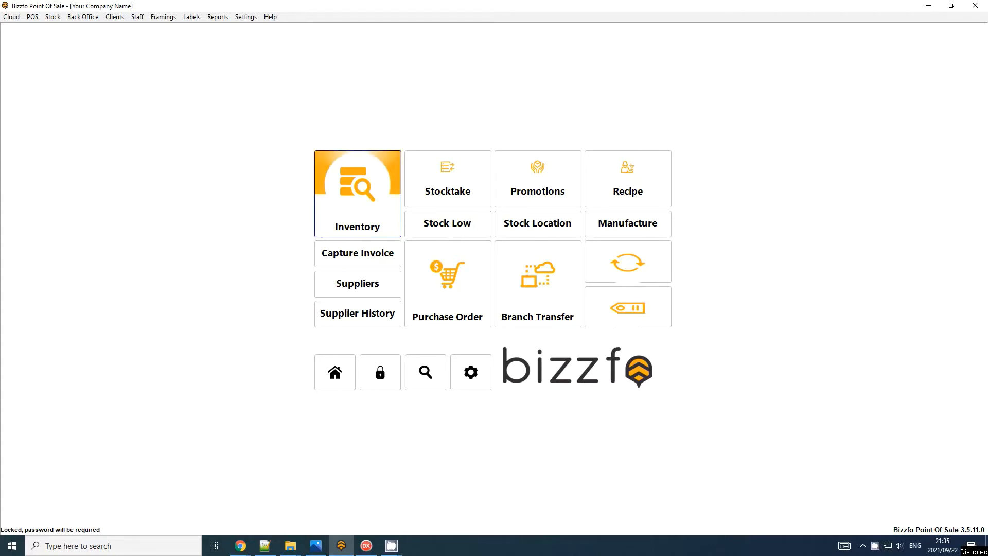
pyautogui.click(357, 193)
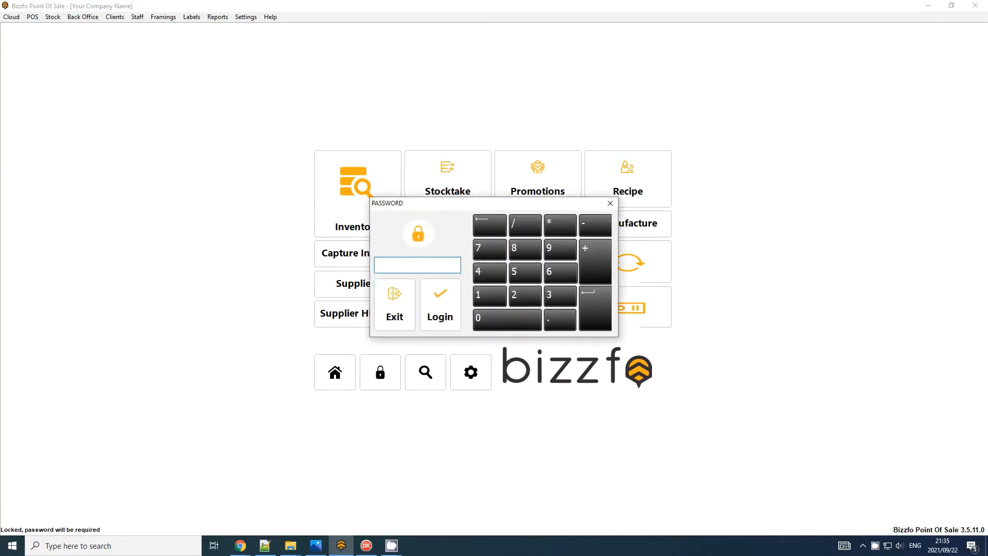
pyautogui.write('1')
pyautogui.press('Return')
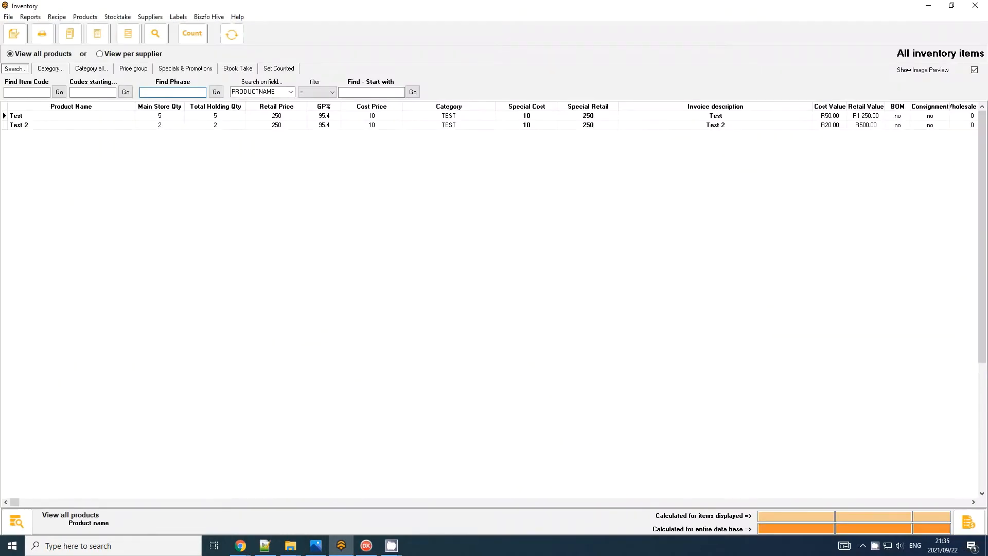
pyautogui.click(15, 34)
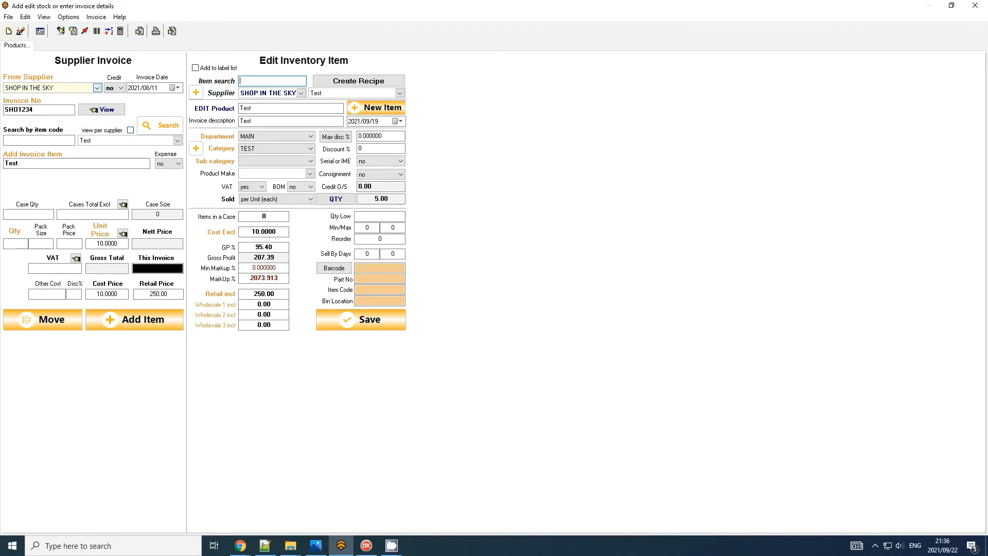
# Set the supplier invoice header to supplier SHOP IN THE SKY, invoice date 2021/09/22 and credit no
pyautogui.click(97, 88)
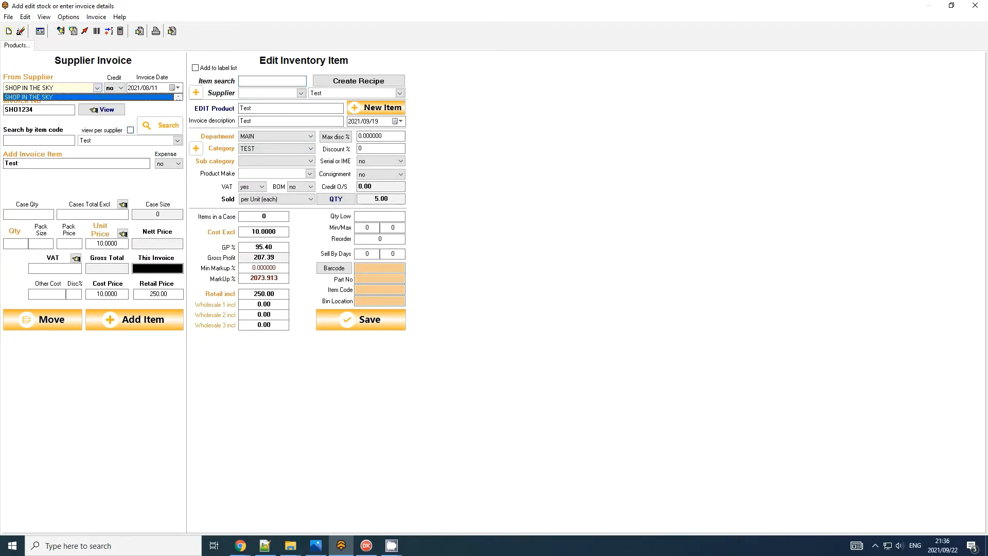
pyautogui.click(31, 97)
pyautogui.click(176, 88)
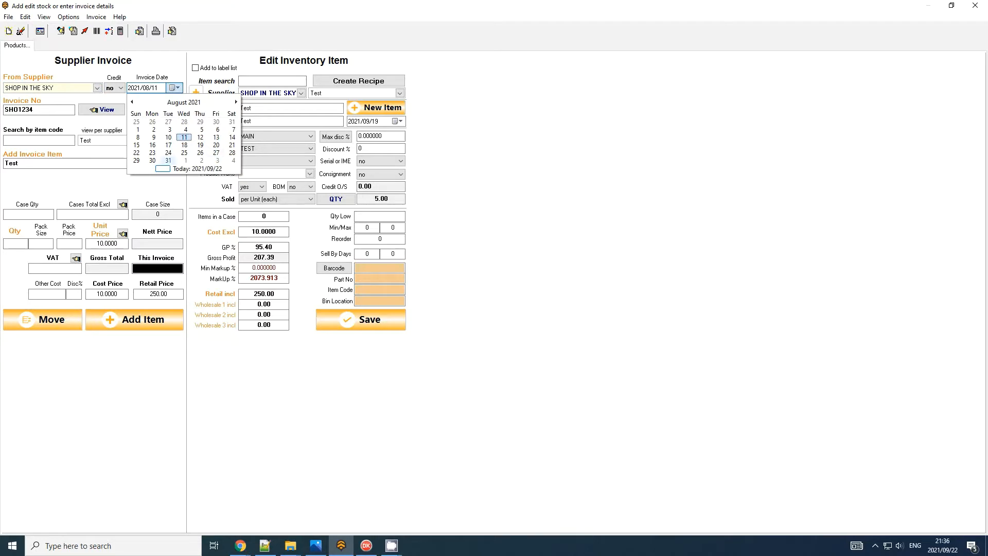
pyautogui.click(197, 168)
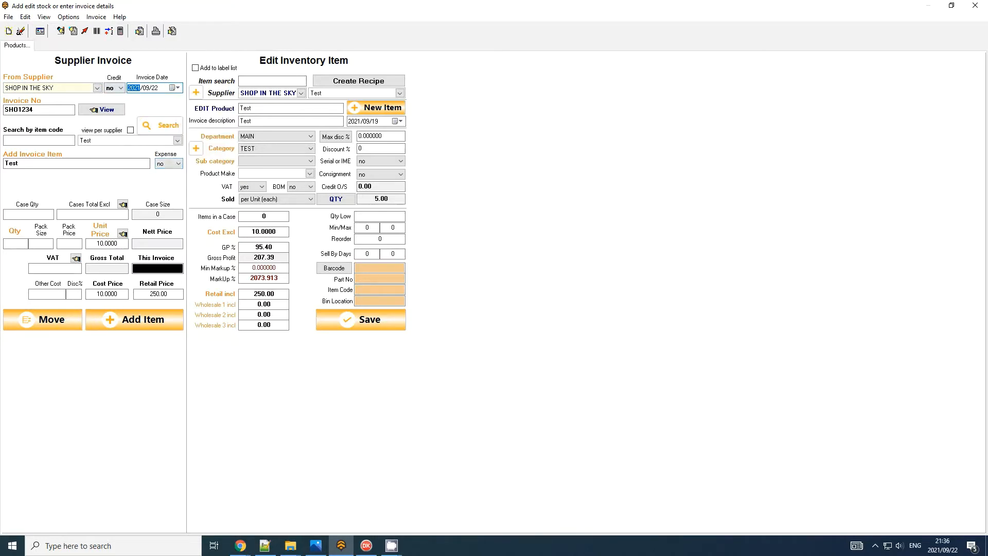
pyautogui.click(121, 88)
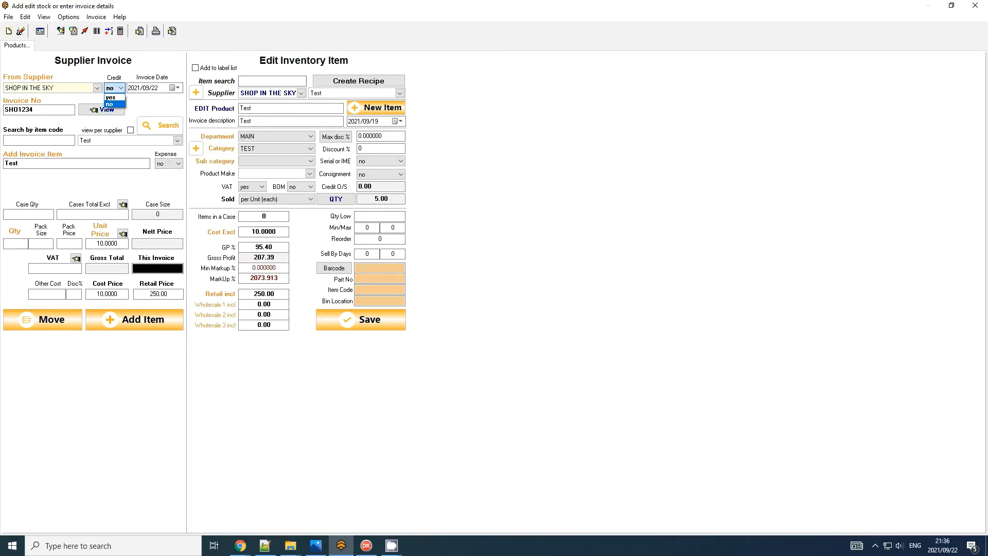
pyautogui.click(114, 104)
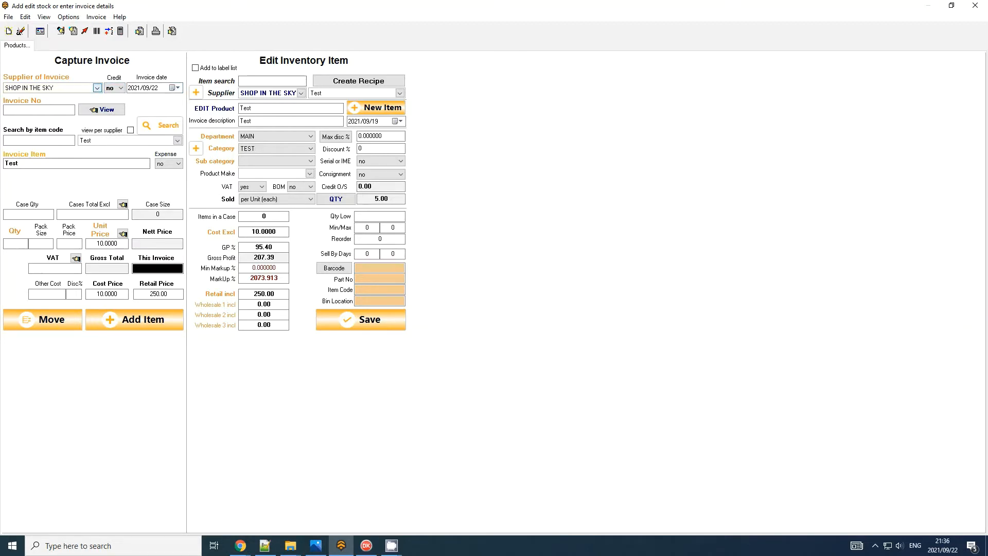
# Select SHOP IN THE SKY as the supplier of the captured invoice and enter invoice number SHO456
pyautogui.click(97, 88)
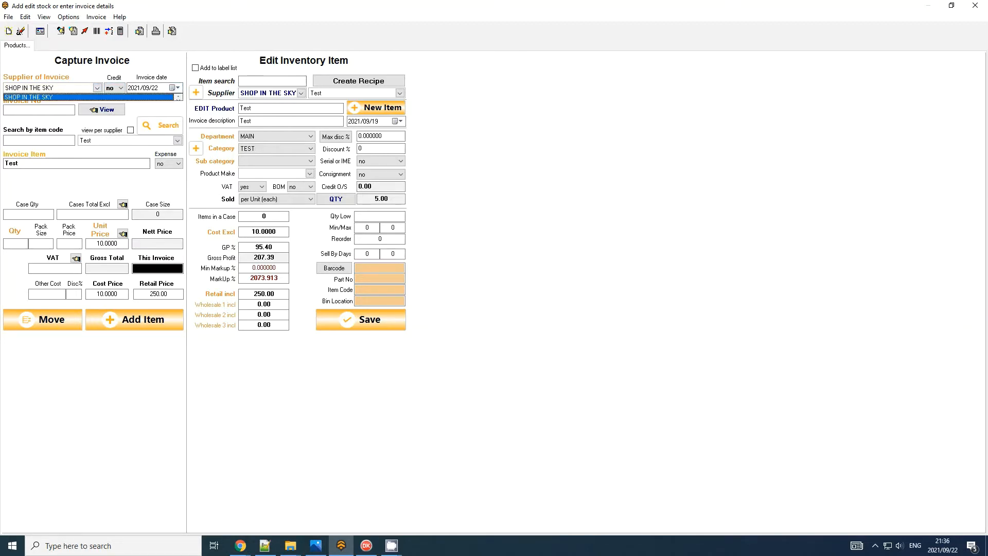
pyautogui.click(77, 98)
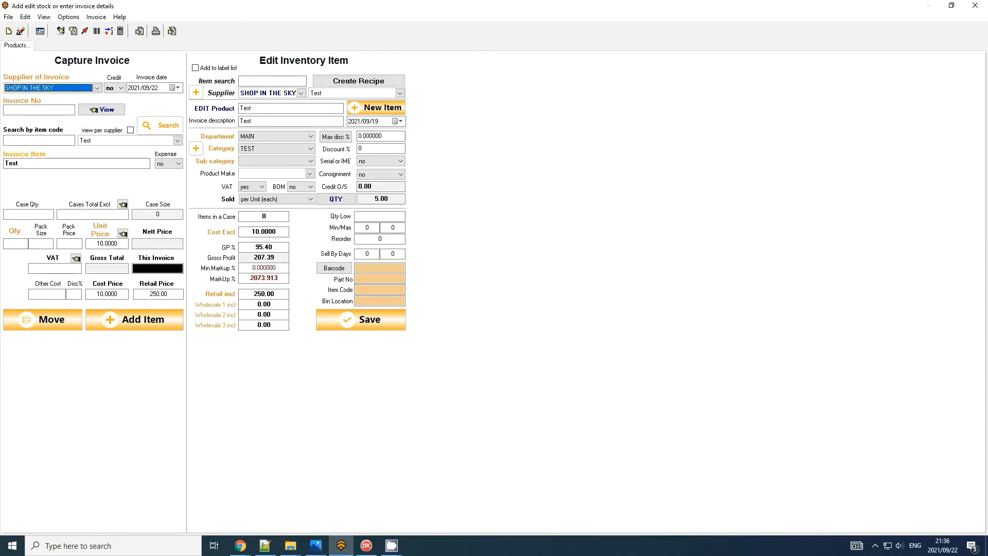
pyautogui.click(39, 110)
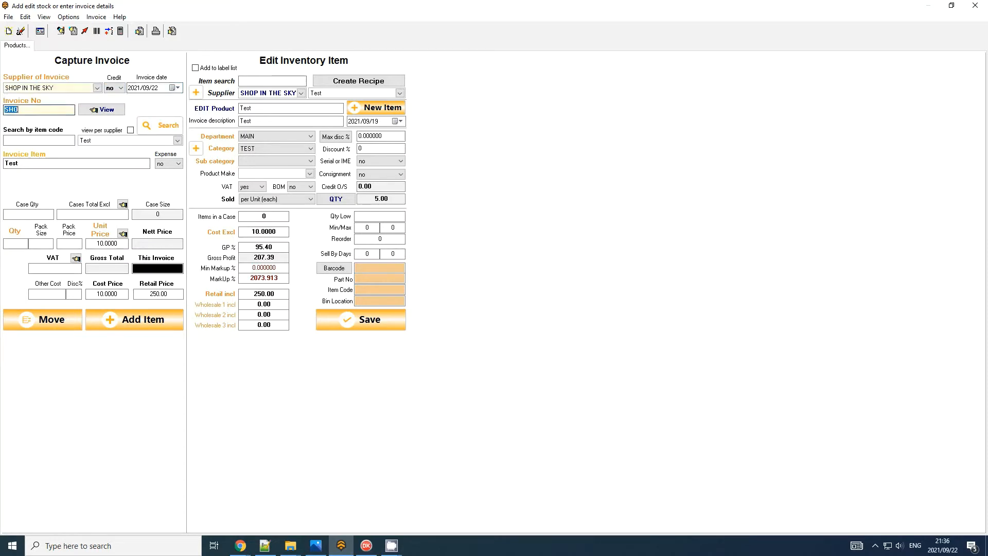
pyautogui.click(39, 110)
pyautogui.write('456')
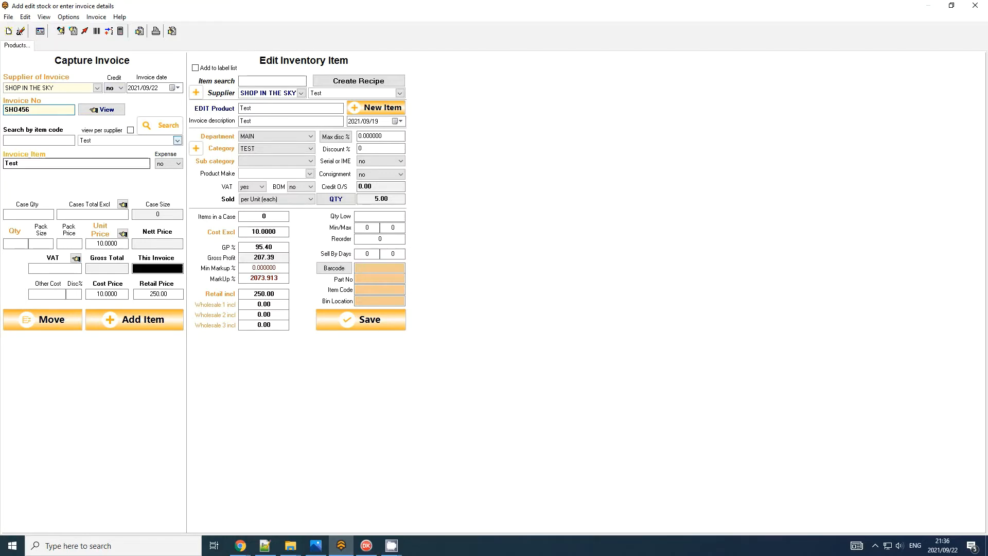
# Check the ways to find an existing invoice item: item code, the product list with Test, and the product search
pyautogui.click(39, 141)
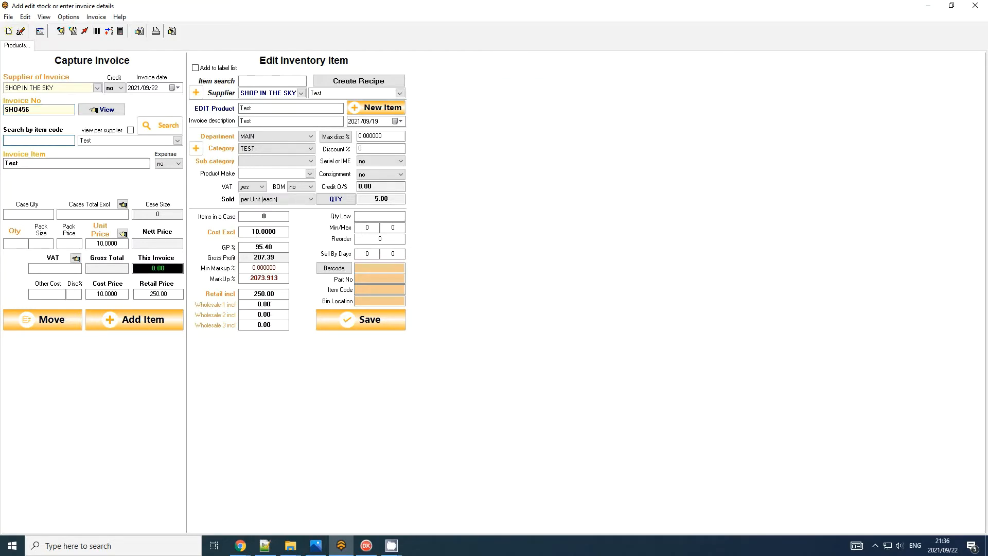
pyautogui.click(178, 141)
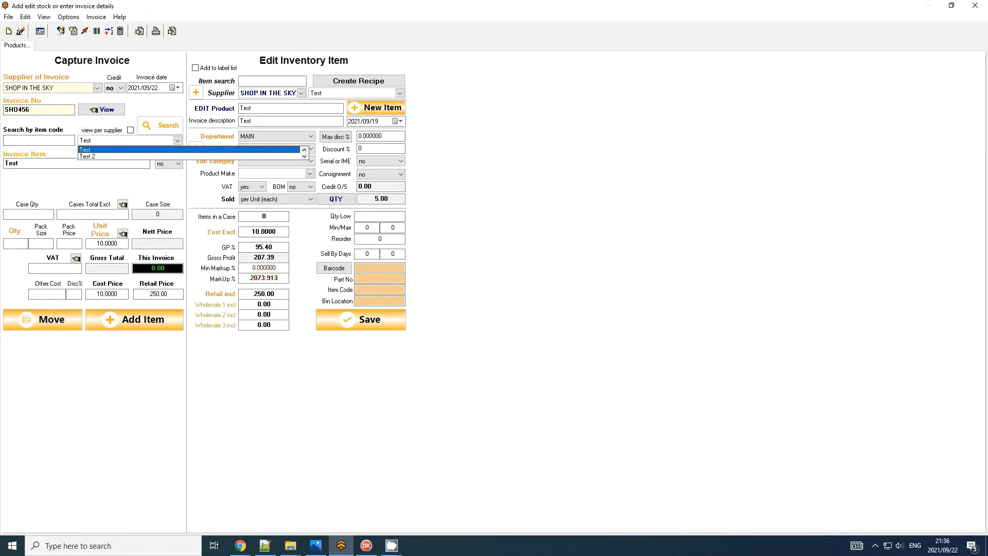
pyautogui.click(124, 150)
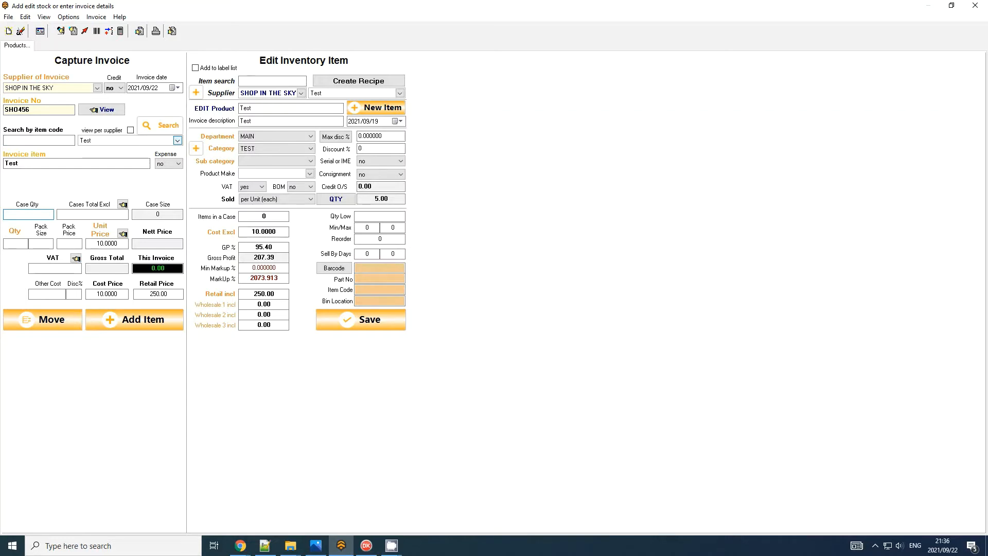
pyautogui.click(161, 125)
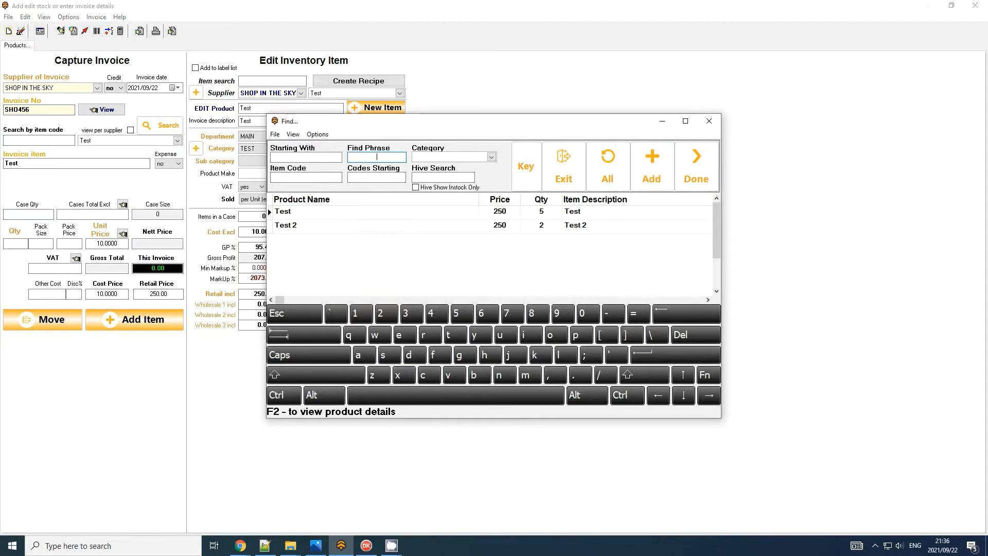
pyautogui.click(709, 121)
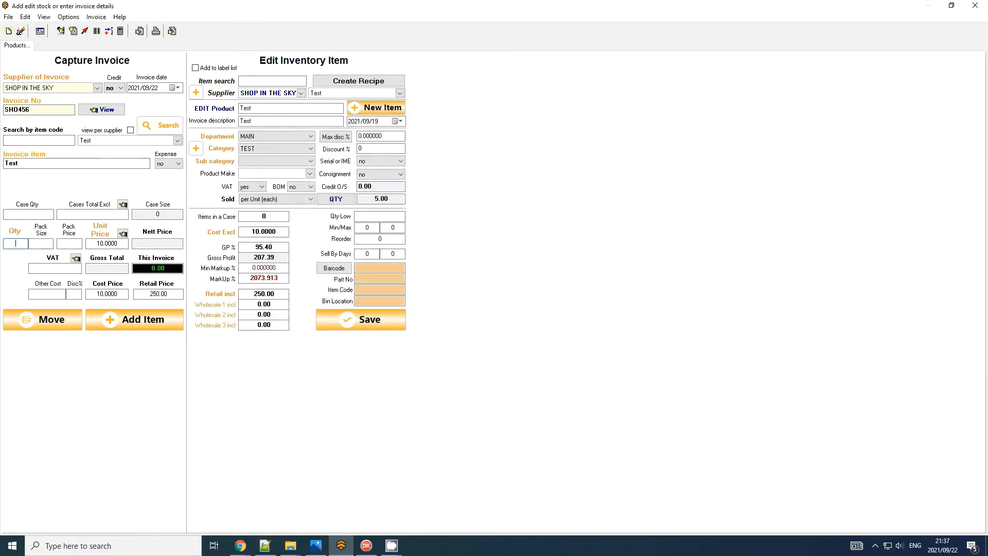
# Replace the invoice item name with Sprite
pyautogui.doubleClick(11, 163)
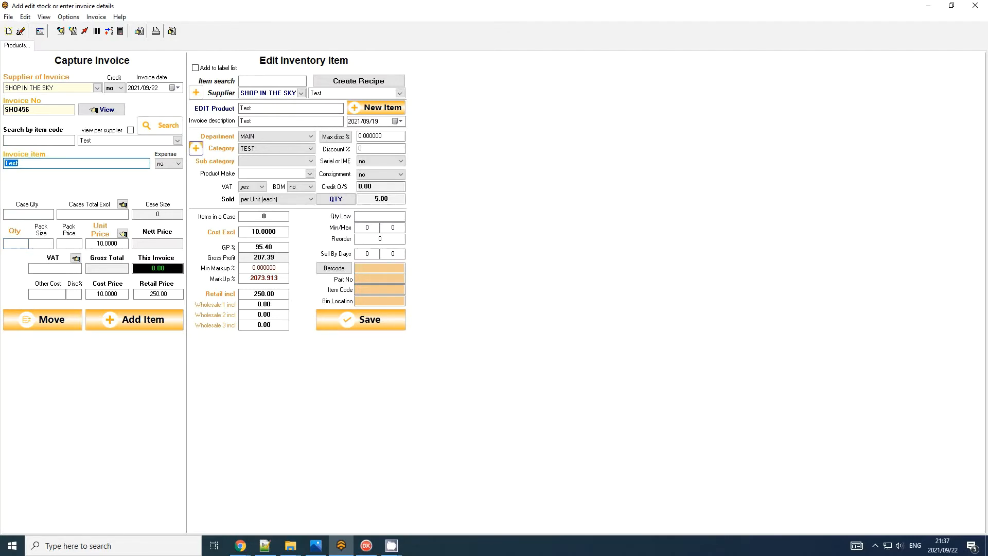
pyautogui.write('Sprite')
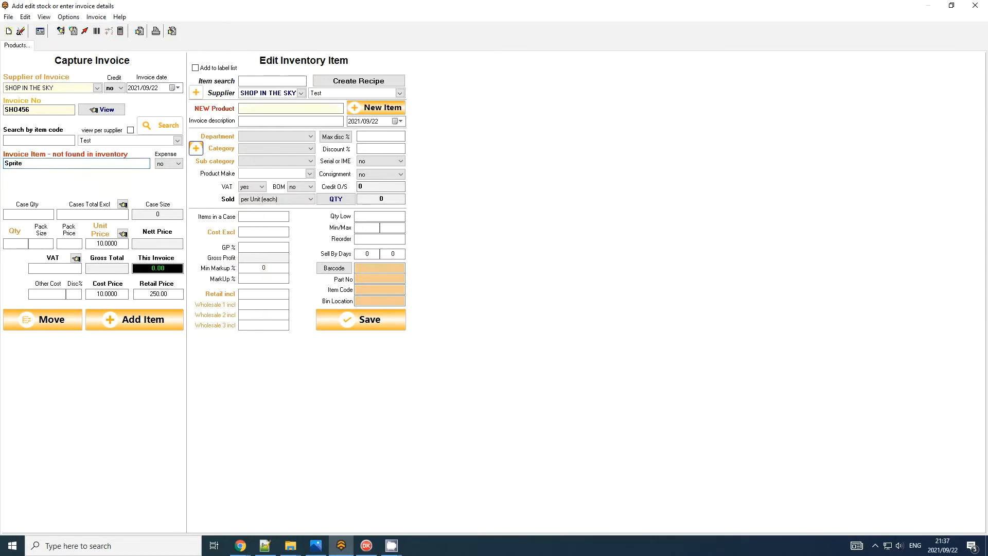
pyautogui.hotkey('shift', 'Tab')
pyautogui.hotkey('shift', 'Tab')
pyautogui.press('Tab')
pyautogui.press('Tab')
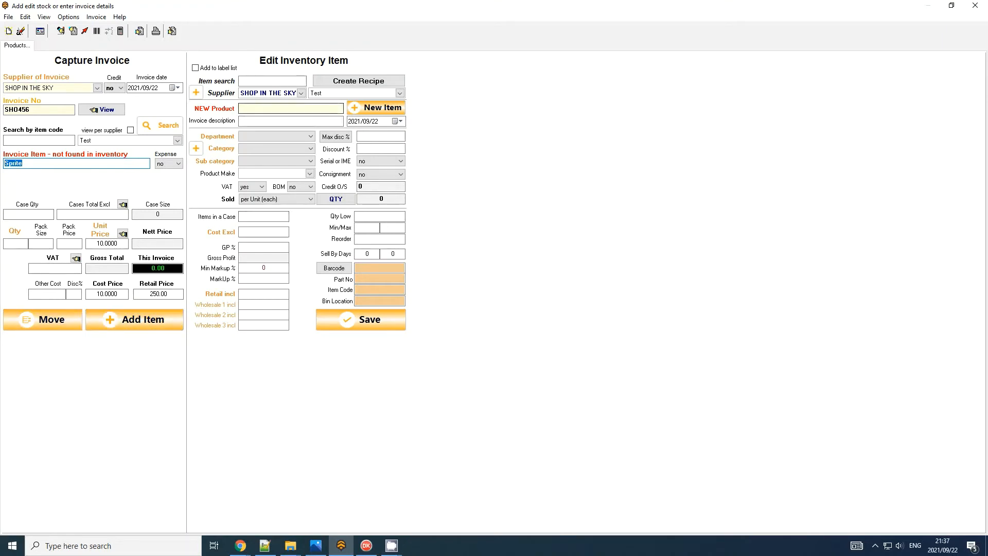
# Name the new inventory product Sprite and agree to clear the previous product details
pyautogui.click(278, 109)
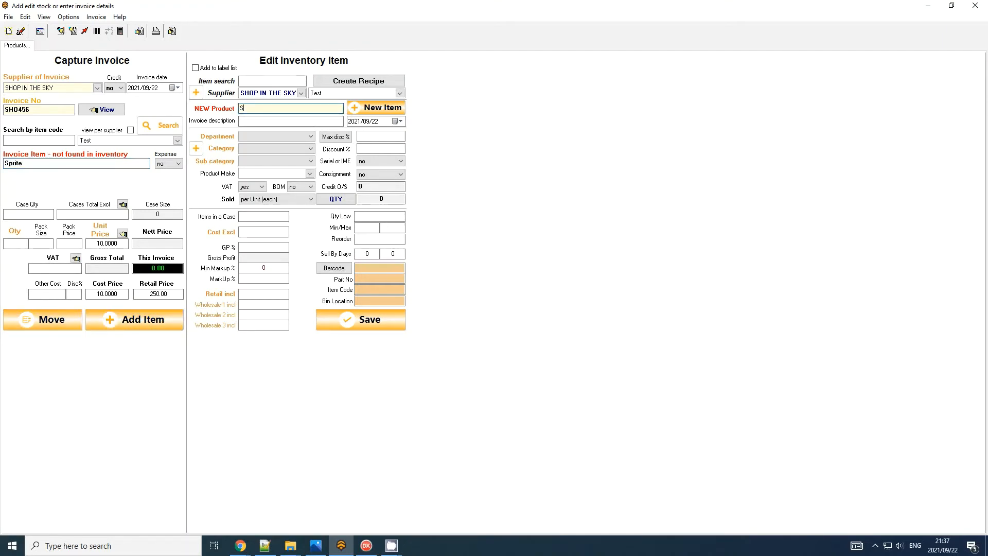
pyautogui.write('Spri')
pyautogui.press('BackSpace')
pyautogui.press('BackSpace')
pyautogui.write('rite')
pyautogui.press('Return')
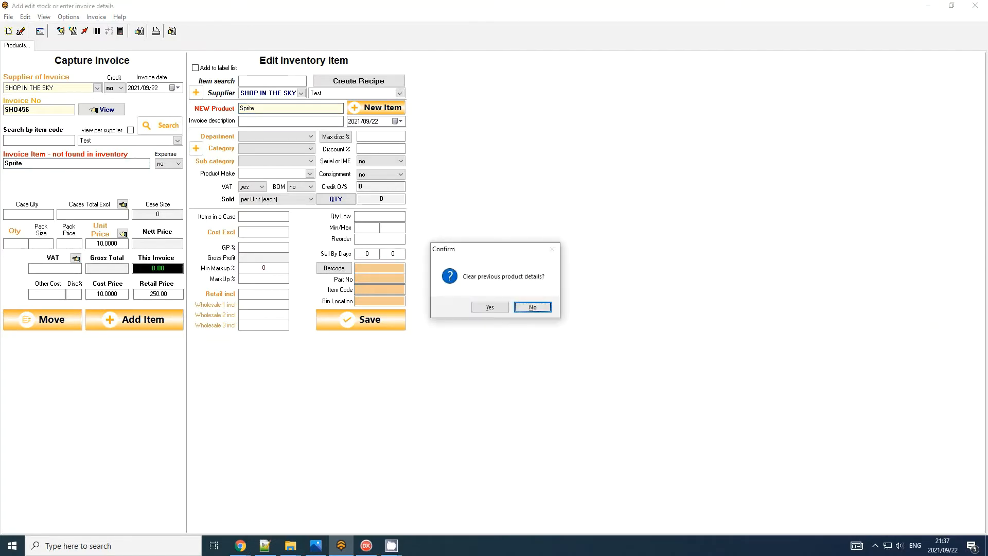
pyautogui.press('y')
# Assign the product to the MAIN department and create a DRINKS category for it, leaving the category's group unset
pyautogui.click(277, 136)
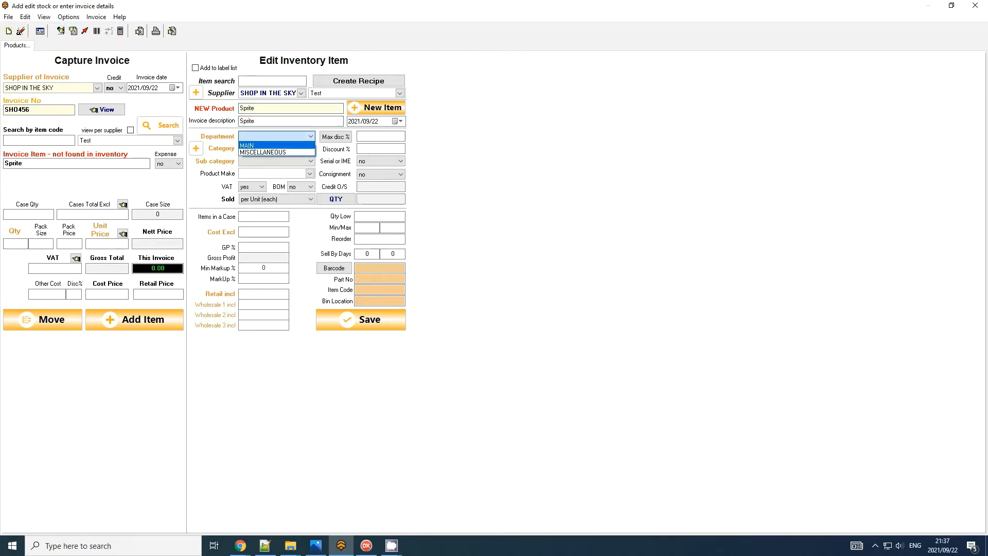
pyautogui.click(273, 146)
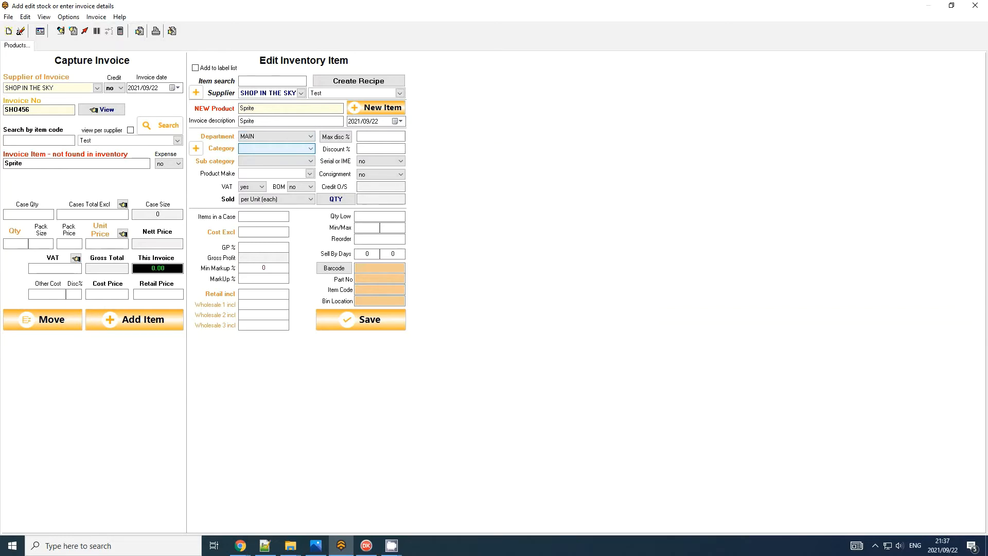
pyautogui.click(196, 149)
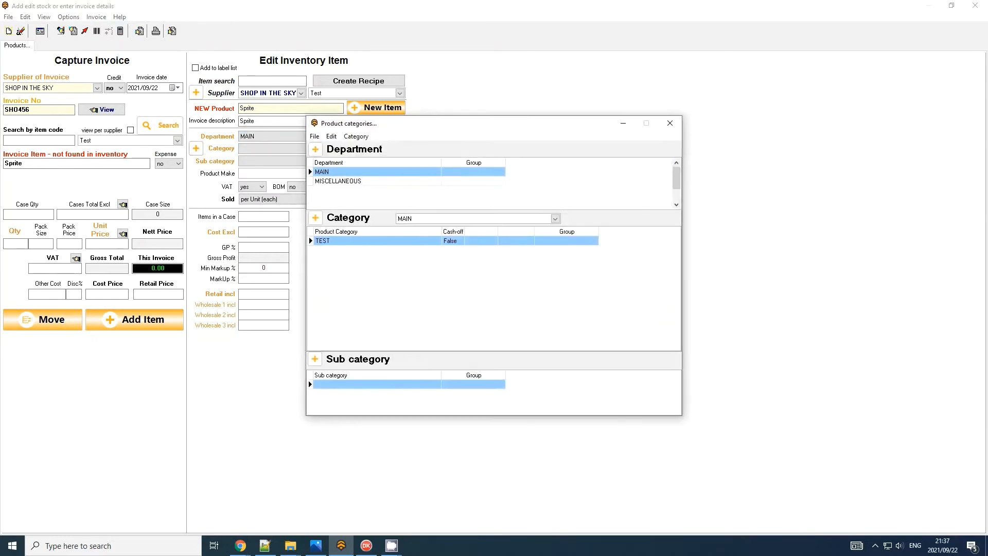
pyautogui.rightClick(396, 278)
pyautogui.click(420, 286)
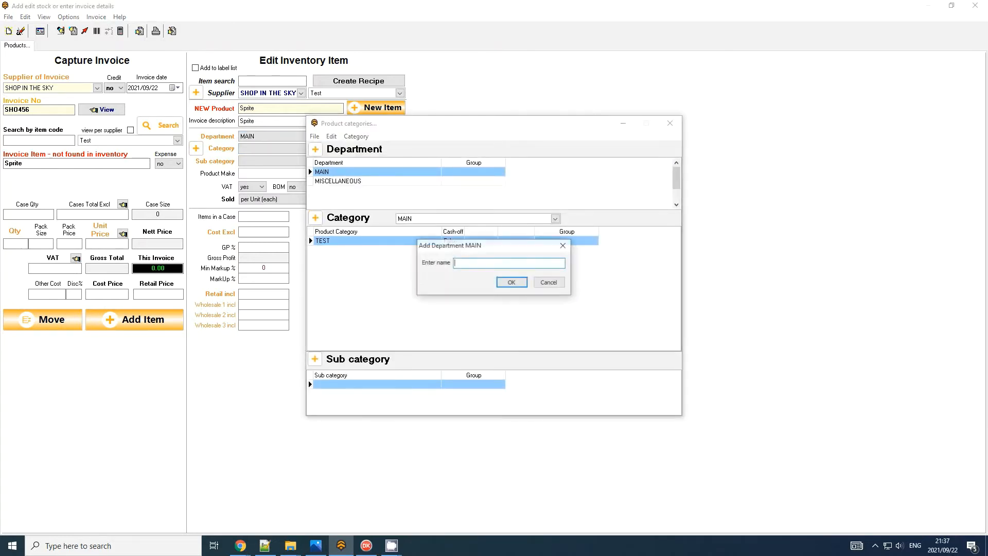
pyautogui.write('DRIK')
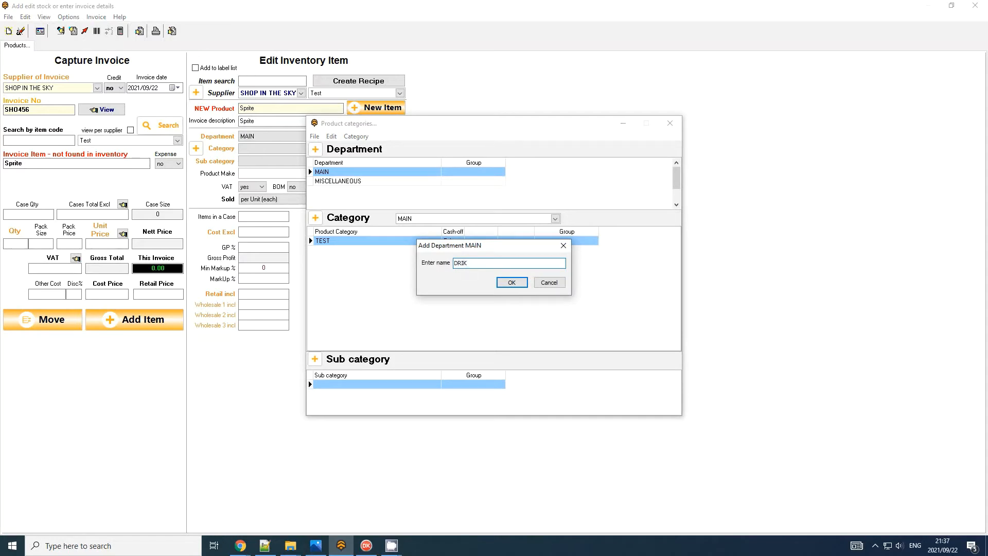
pyautogui.press('BackSpace')
pyautogui.write('NKS')
pyautogui.press('Return')
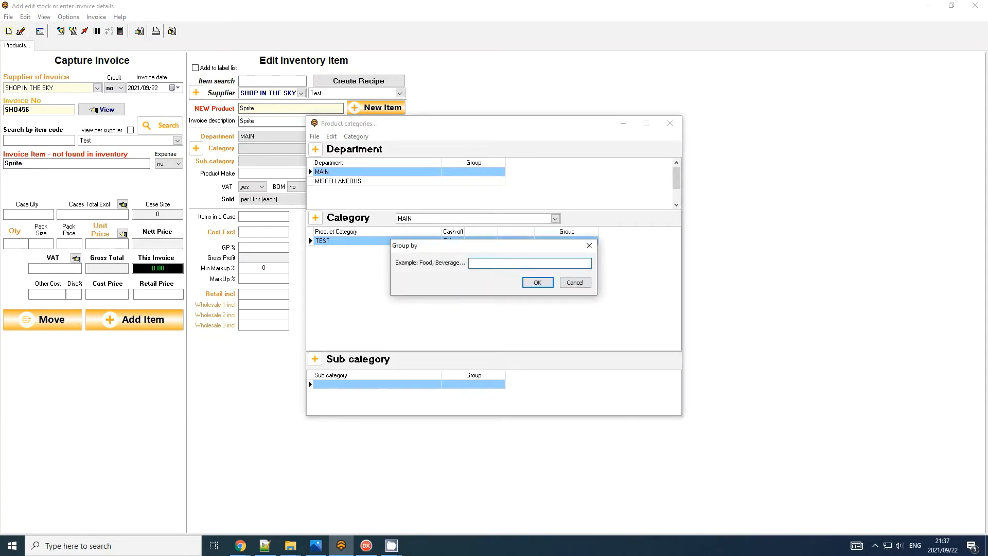
pyautogui.click(575, 282)
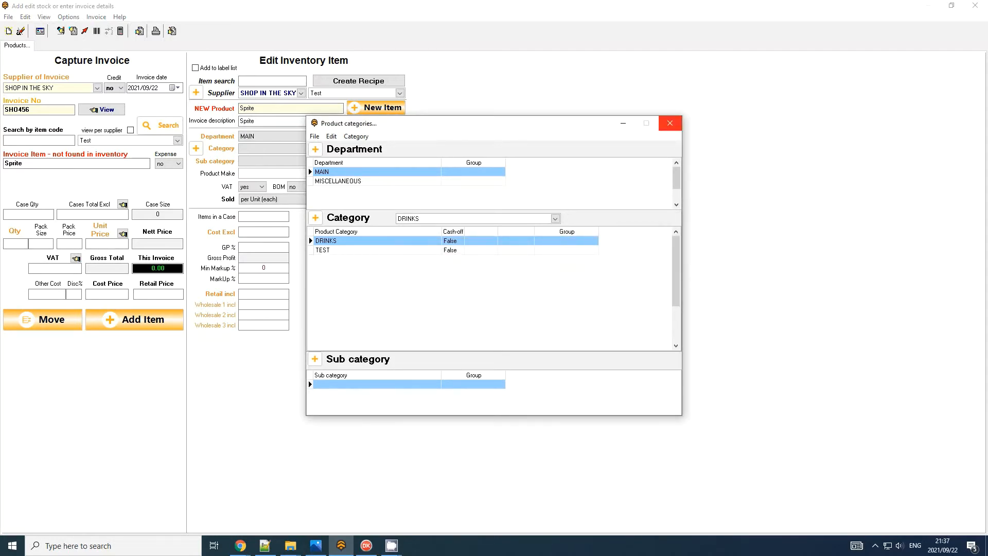
pyautogui.click(669, 123)
pyautogui.click(526, 287)
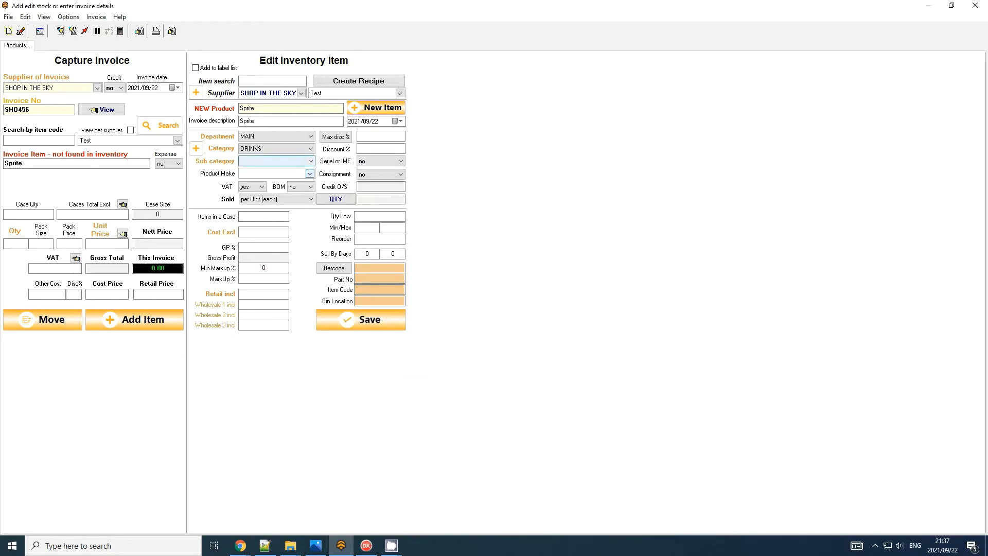
# Set the Sprite product's BOM option to no and its selling unit to per Unit (each)
pyautogui.click(311, 187)
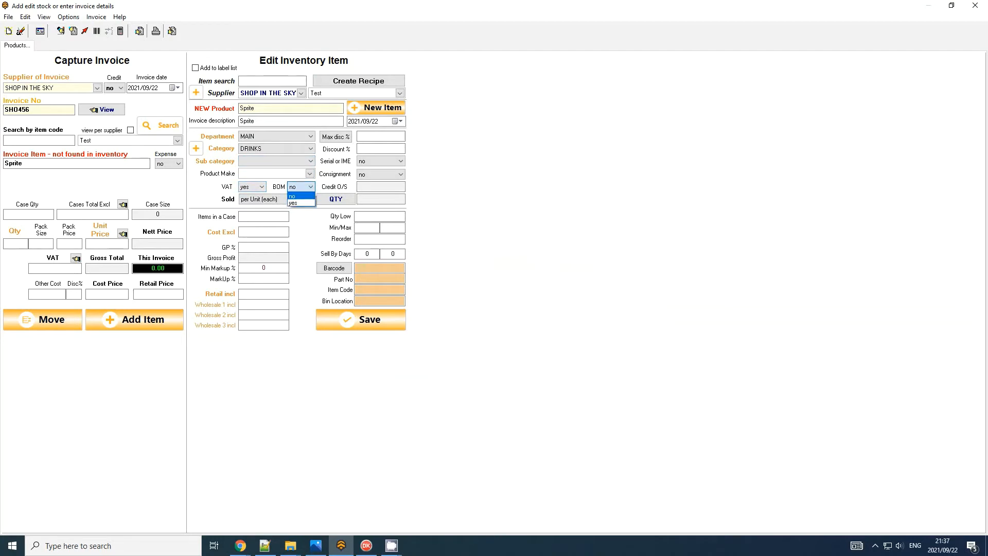
pyautogui.click(301, 196)
pyautogui.click(311, 200)
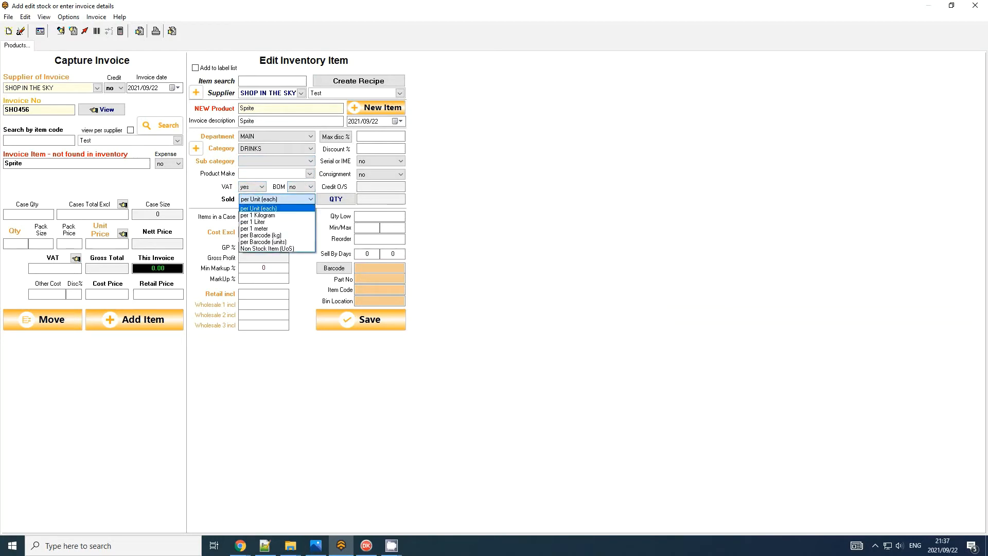
pyautogui.click(268, 208)
# Set Sprite's VAT-inclusive retail price to 18.00, keep the other pricing fields at their defaults, and save the new product
pyautogui.click(263, 217)
pyautogui.click(264, 232)
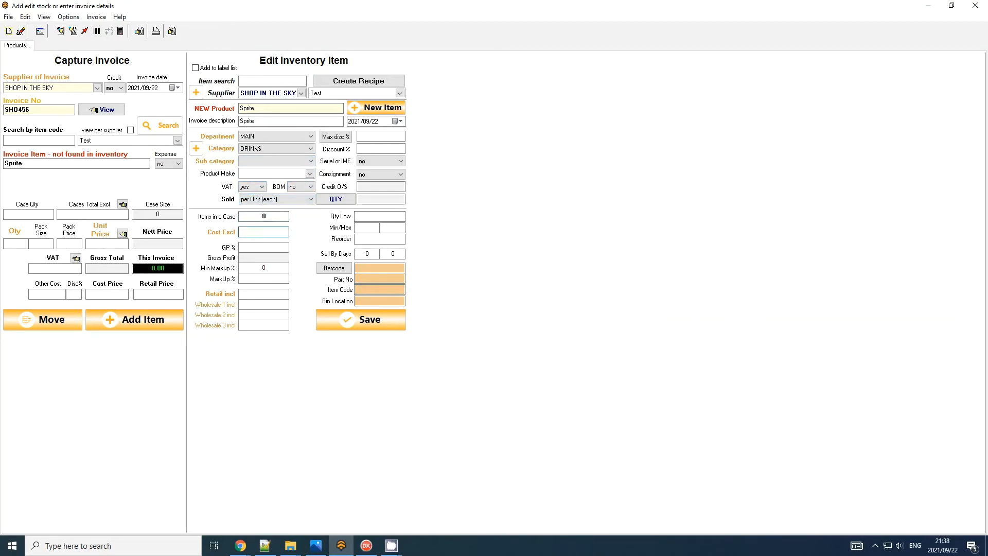
pyautogui.press('Return')
pyautogui.press('Return')
pyautogui.press('Return')
pyautogui.press('Return')
pyautogui.doubleClick(267, 294)
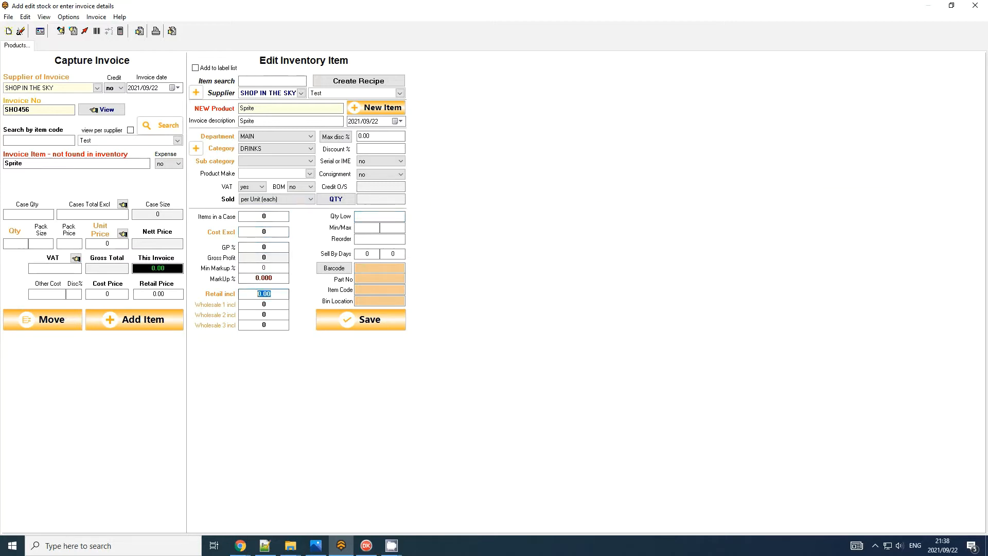
pyautogui.write('18.00')
pyautogui.press('Return')
pyautogui.press('Return')
pyautogui.press('Return')
pyautogui.press('Return')
pyautogui.press('Return')
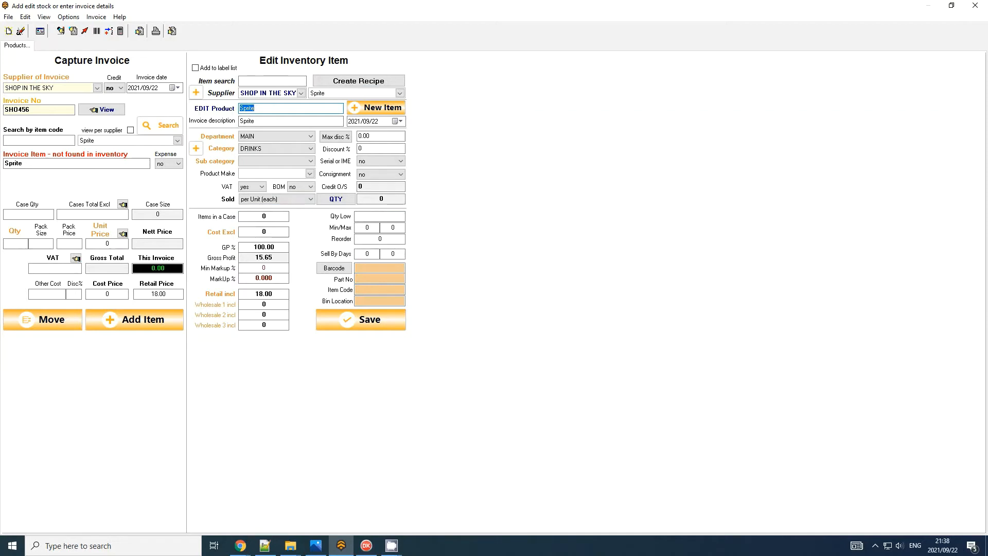
# Search the inventory for the saved Sprite product and load it as the invoice item
pyautogui.click(21, 164)
pyautogui.doubleClick(21, 163)
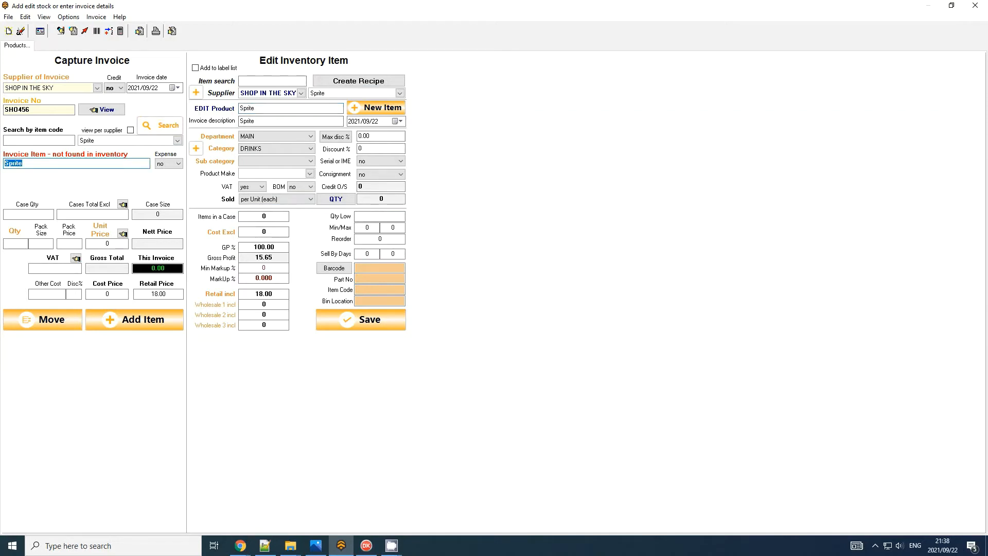
pyautogui.click(160, 125)
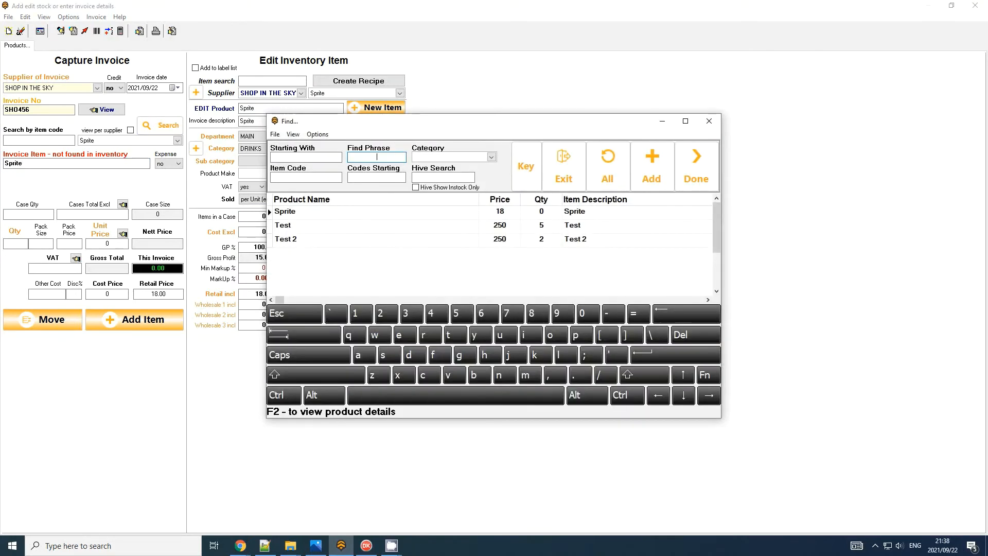
pyautogui.press('Return')
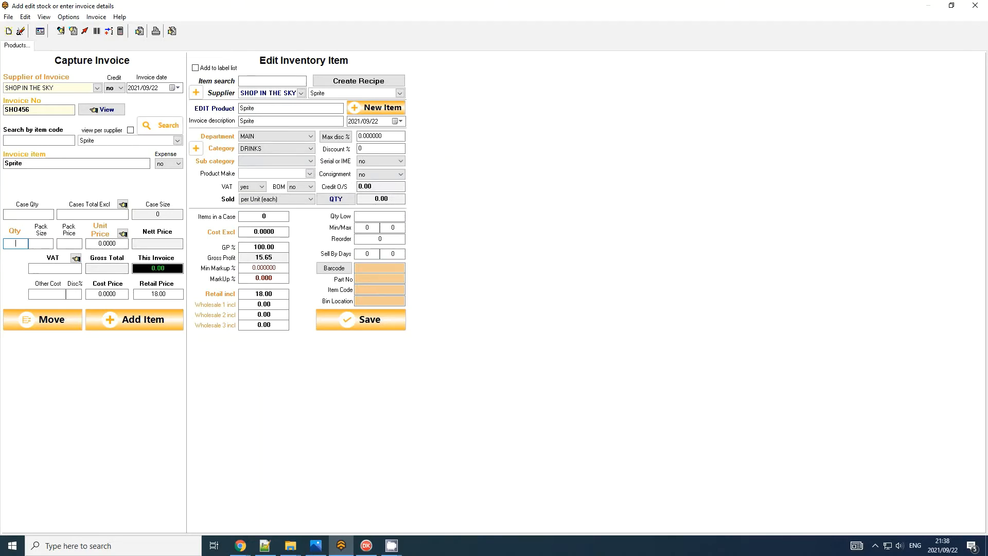
# Enter a quantity of 1, a pack size of 6 and a pack price of 35 for the Sprite invoice line
pyautogui.write('1')
pyautogui.press('Tab')
pyautogui.write('6')
pyautogui.press('Tab')
pyautogui.write('35')
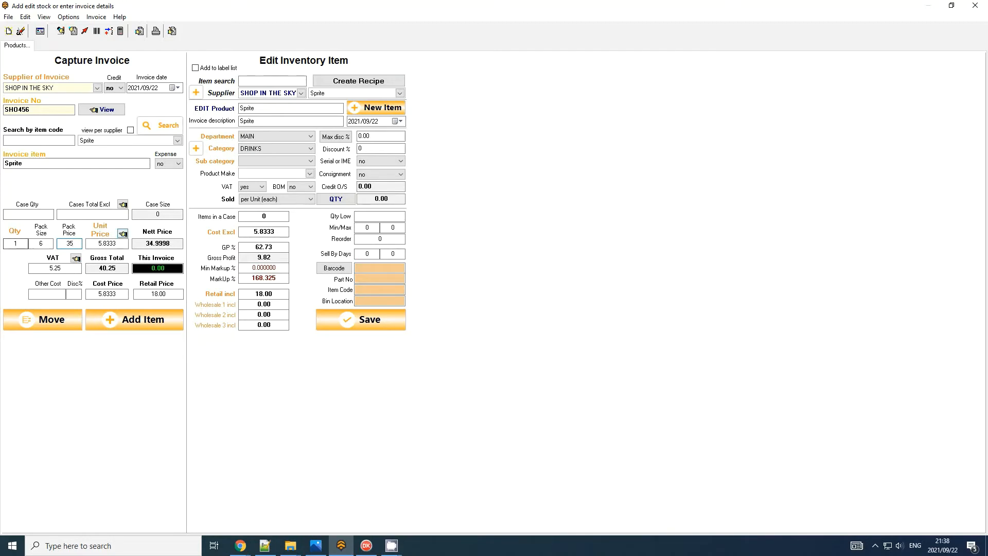
pyautogui.press('Tab')
pyautogui.press('Tab')
pyautogui.press('Tab')
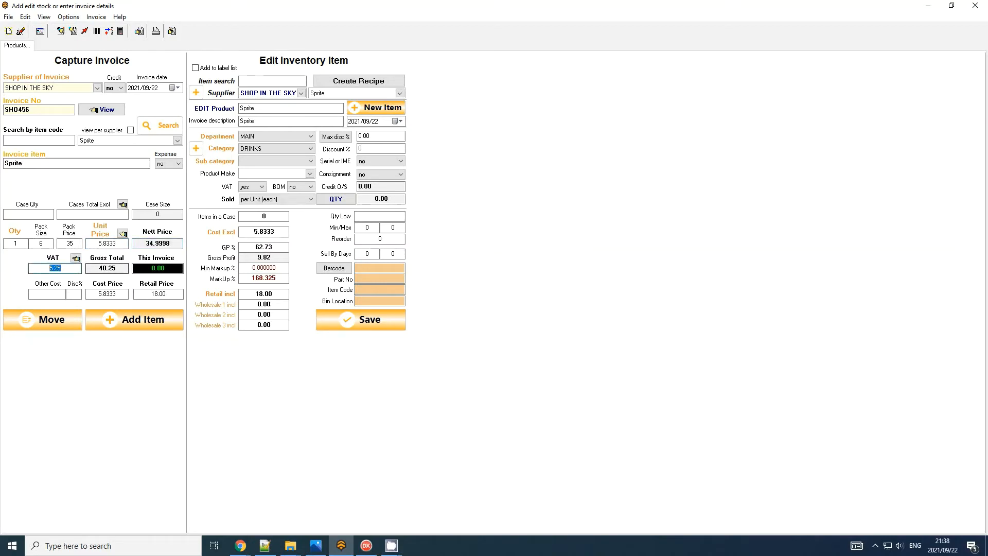
pyautogui.press('Tab')
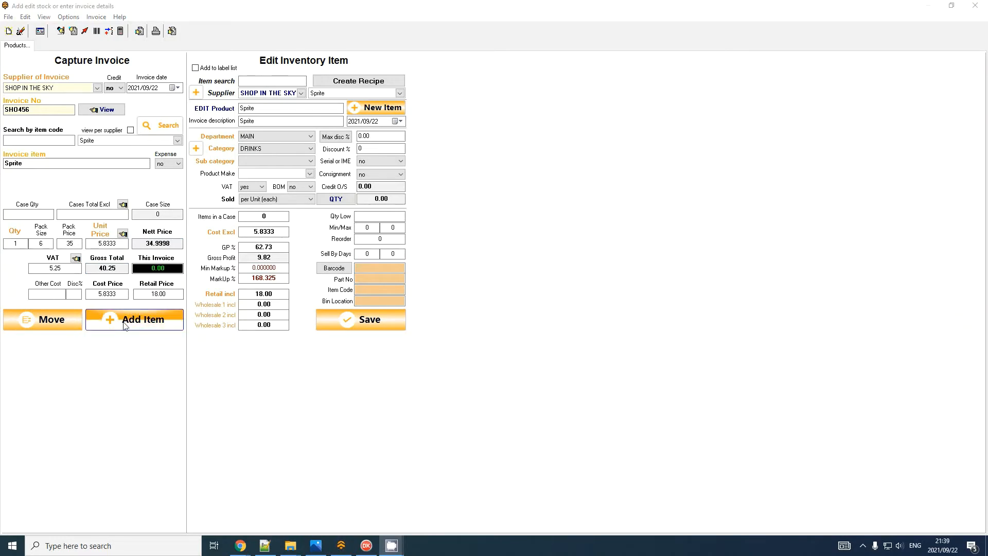
# Pick 2021/09/22 as the invoice date and add the Sprite line to the invoice
pyautogui.click(22, 244)
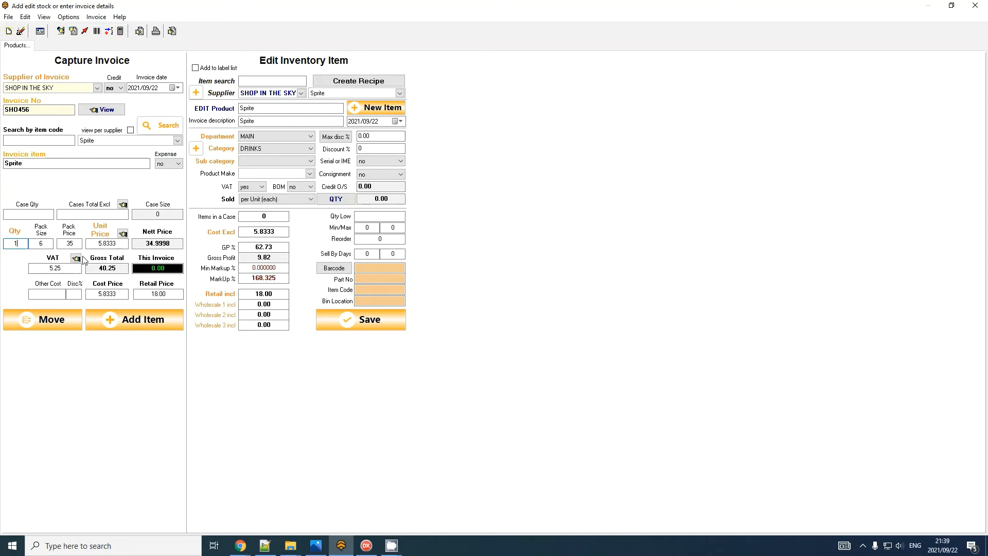
pyautogui.click(133, 320)
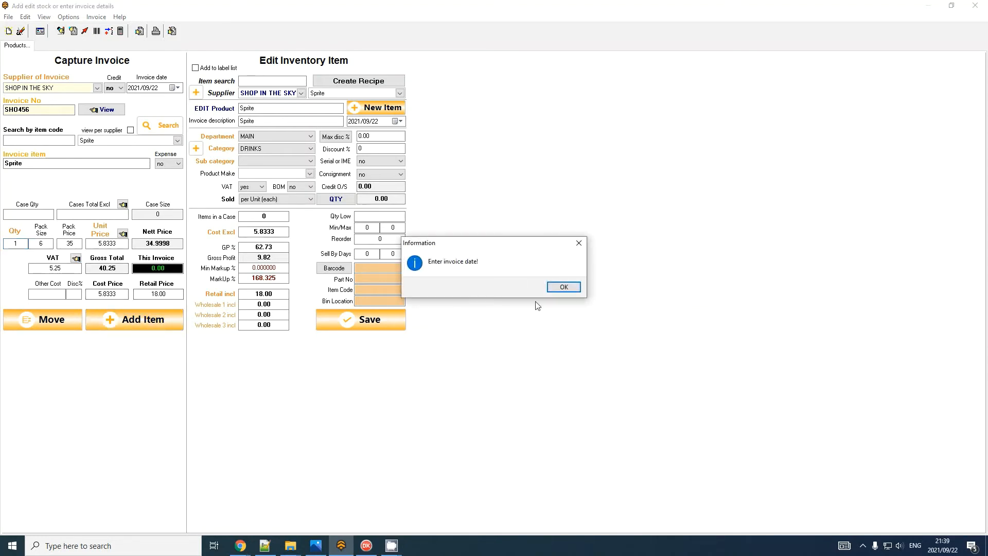
pyautogui.click(563, 287)
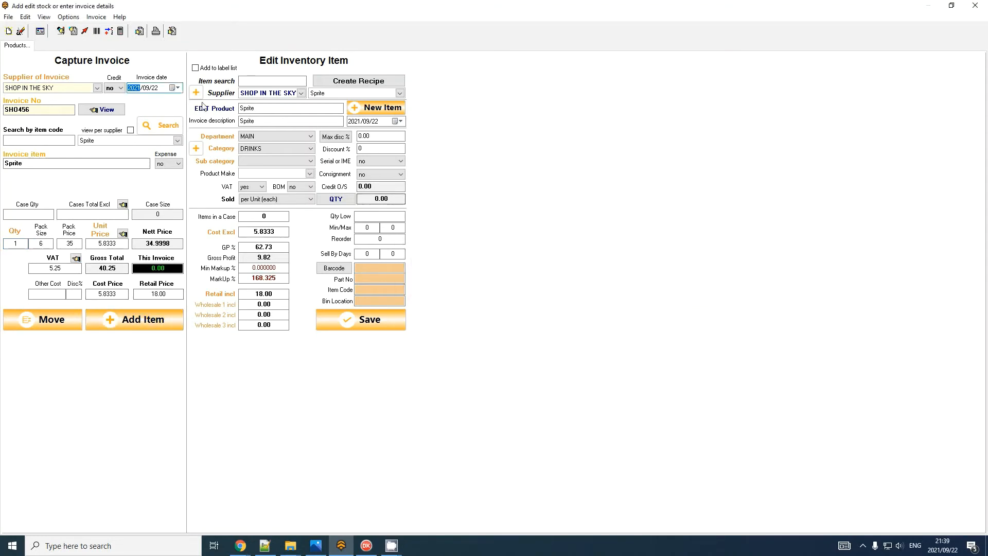
pyautogui.click(178, 88)
pyautogui.click(184, 145)
pyautogui.click(115, 318)
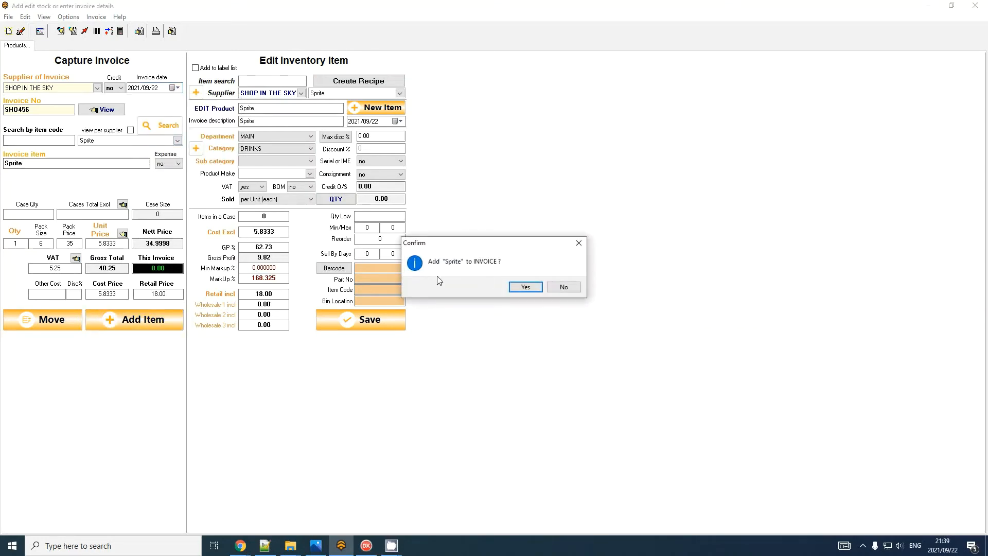
pyautogui.click(526, 287)
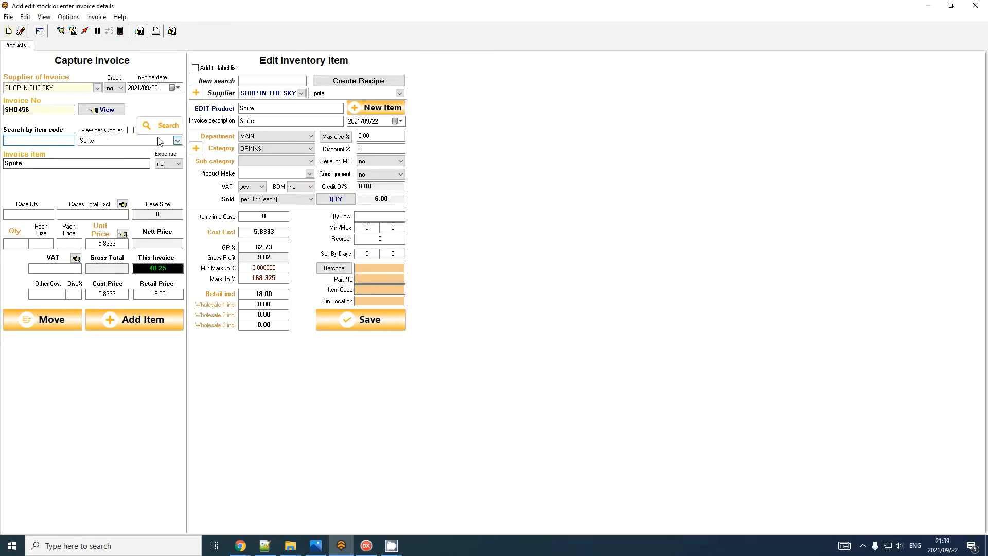
# Replace the invoice item name with Deliver Fee and mark it as an expense
pyautogui.moveTo(54, 163); pyautogui.dragTo(5, 164)
pyautogui.write('Deliver Fee')
pyautogui.click(170, 164)
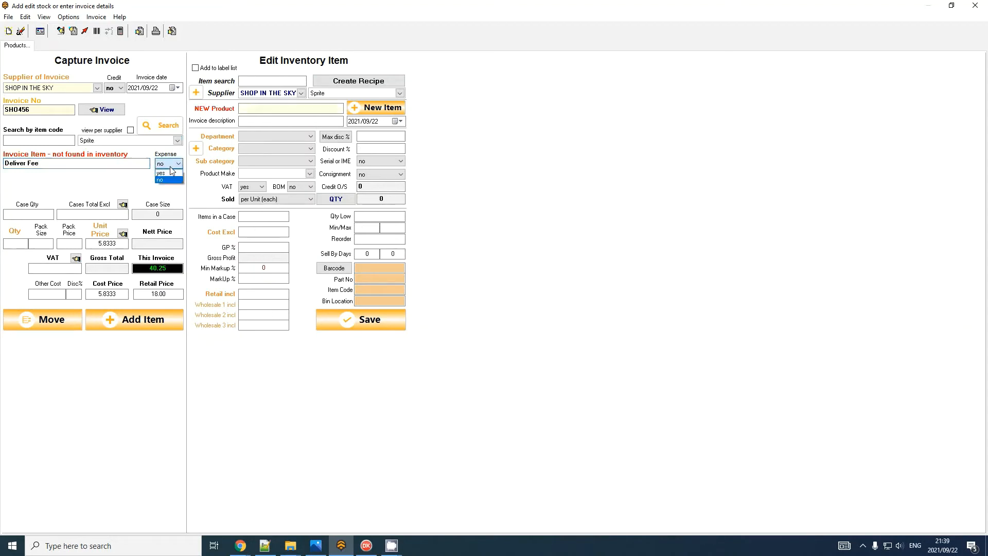
pyautogui.click(172, 176)
# Assign the Deliver Fee expense to the AIR FARE category
pyautogui.click(34, 185)
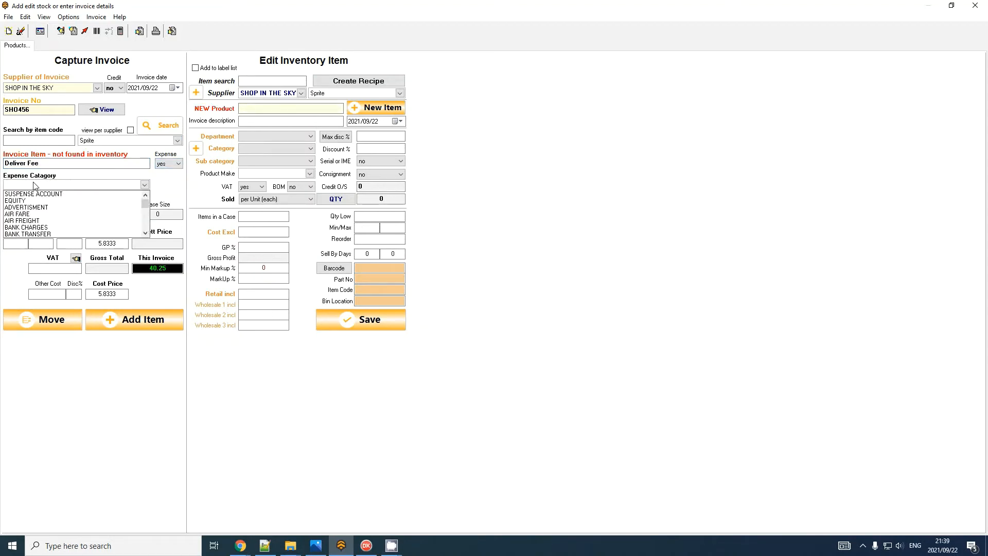
pyautogui.press('Down')
pyautogui.press('Down')
pyautogui.press('Down')
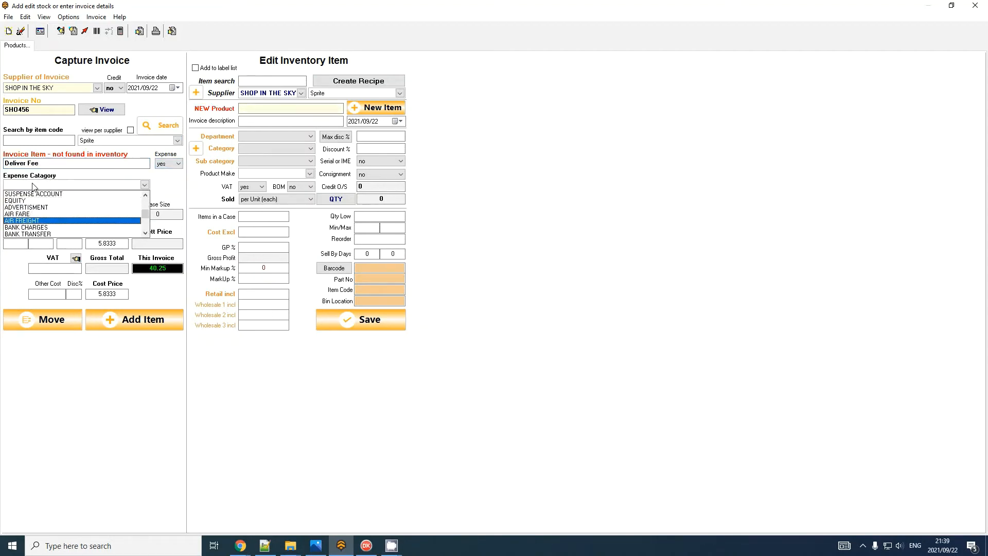
pyautogui.press('Up')
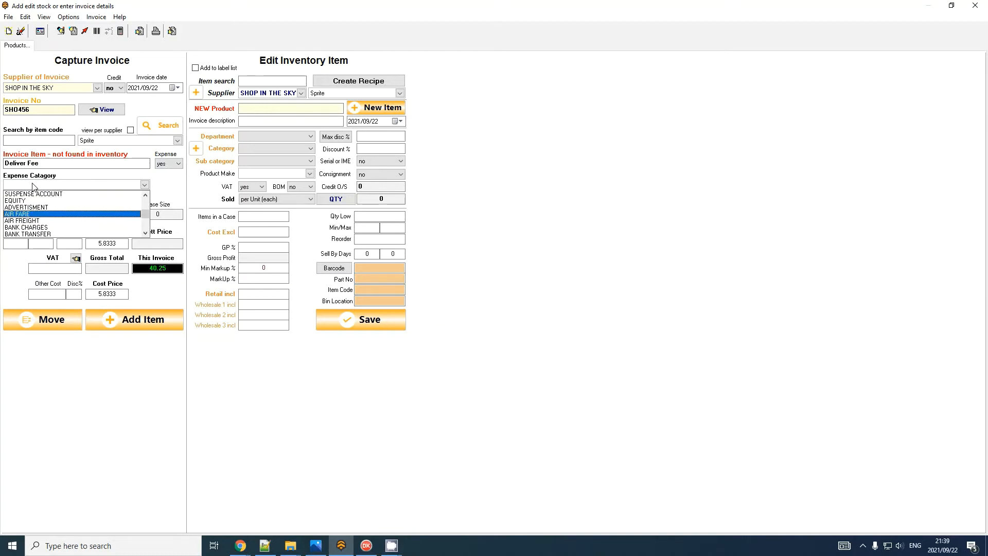
pyautogui.press('f')
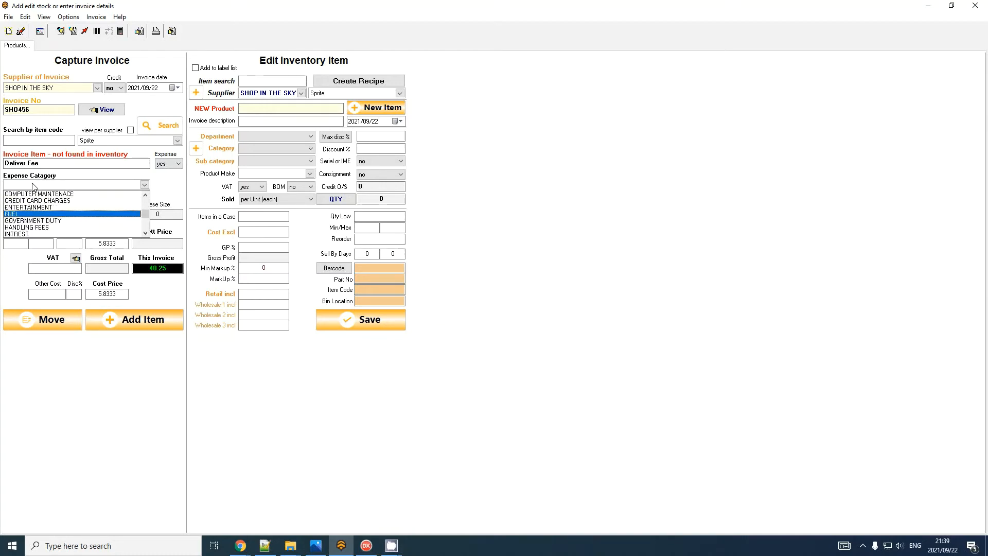
pyautogui.press('Up')
pyautogui.press('Up')
pyautogui.press('Up')
pyautogui.press('Up')
pyautogui.press('a')
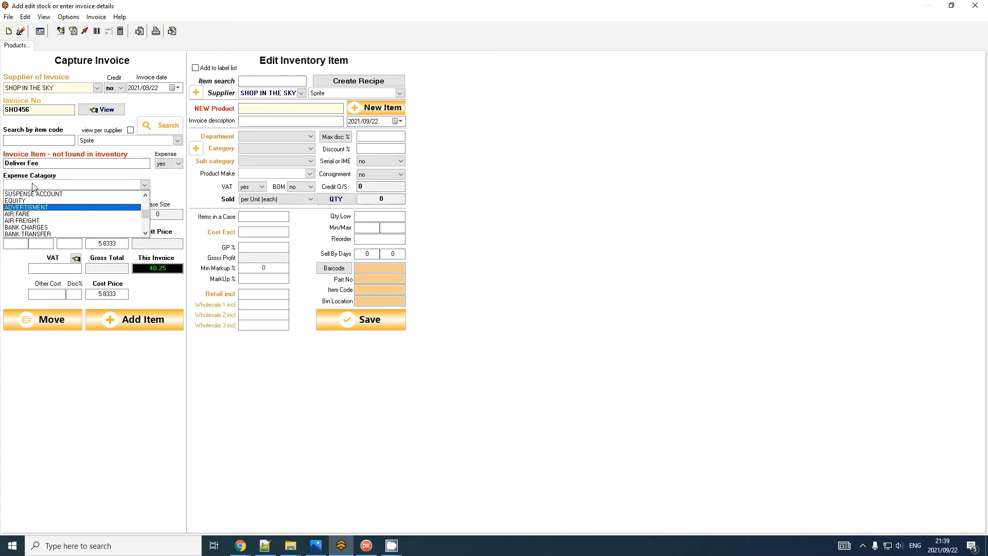
pyautogui.press('Down')
pyautogui.press('Return')
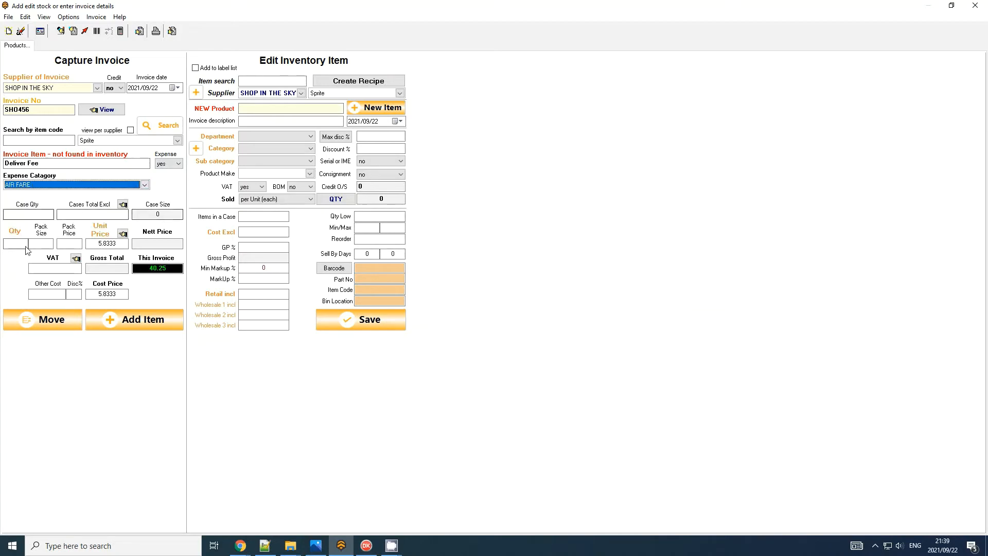
# Enter a quantity of 1 and a unit price of 50 for Deliver Fee, and add it to the invoice
pyautogui.press('Return')
pyautogui.write('1')
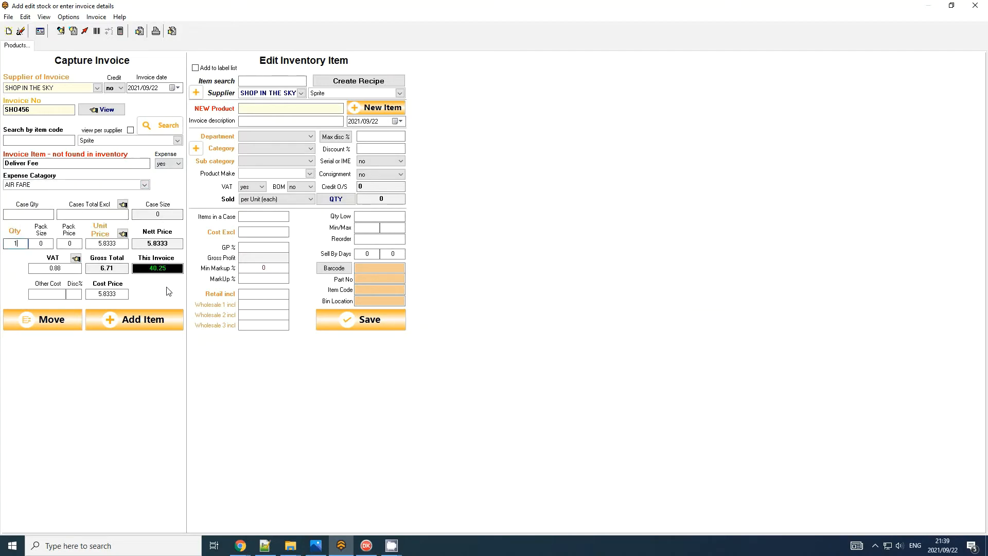
pyautogui.press('Return')
pyautogui.press('Return')
pyautogui.write('50')
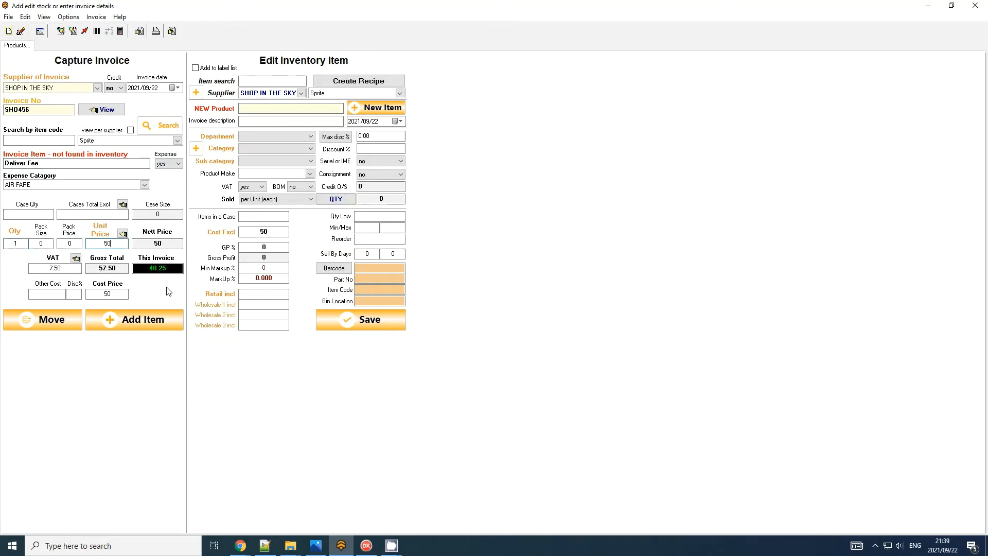
pyautogui.click(149, 320)
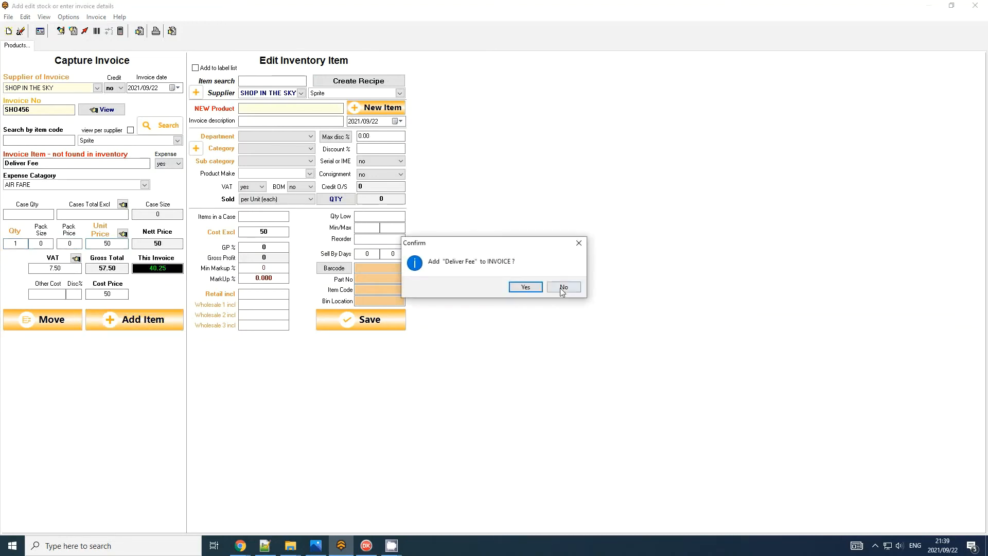
pyautogui.click(514, 291)
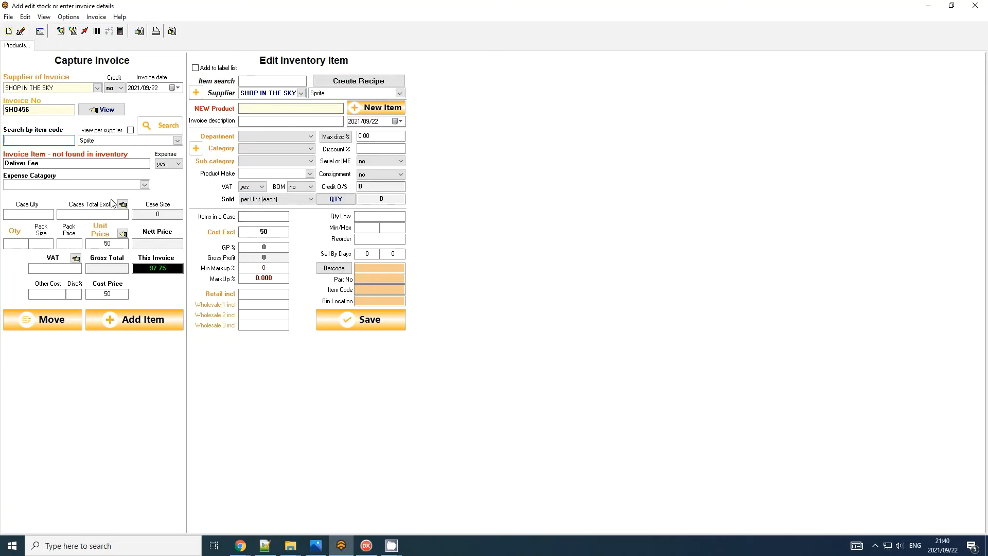
# Review the captured invoice's lines and totals, and preview the Suppliers to be settled report, closing both windows when done
pyautogui.click(97, 112)
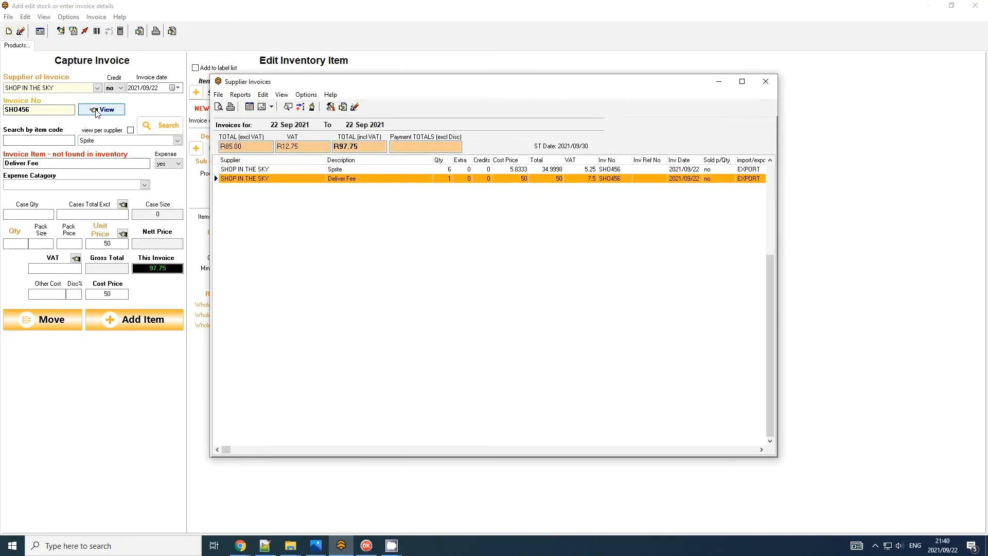
pyautogui.click(290, 168)
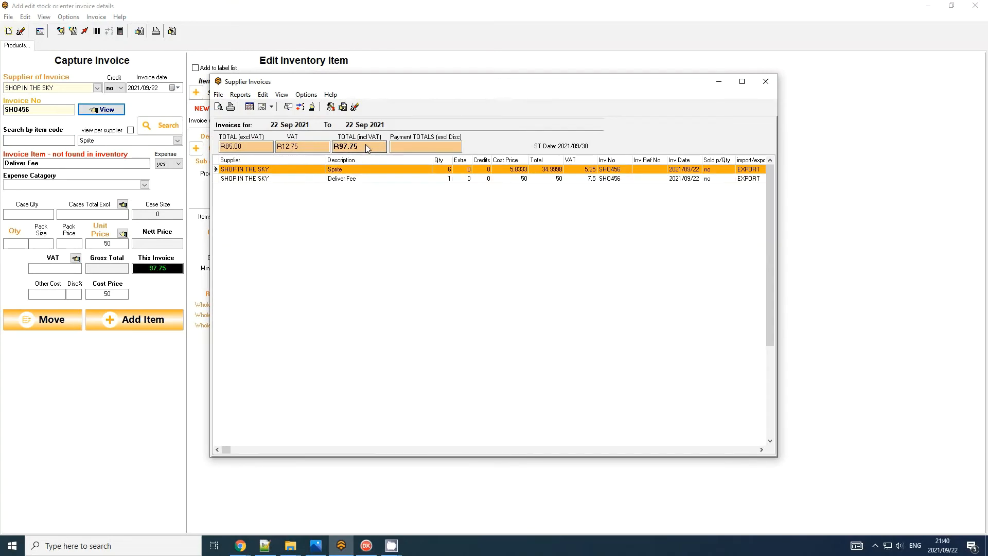
pyautogui.click(240, 95)
pyautogui.moveTo(309, 107)
pyautogui.click(378, 107)
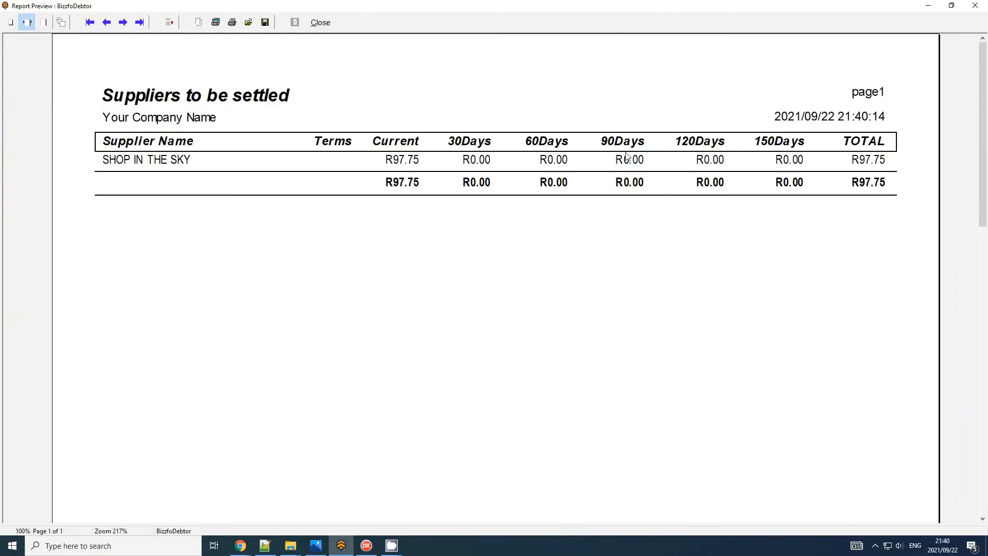
pyautogui.click(976, 6)
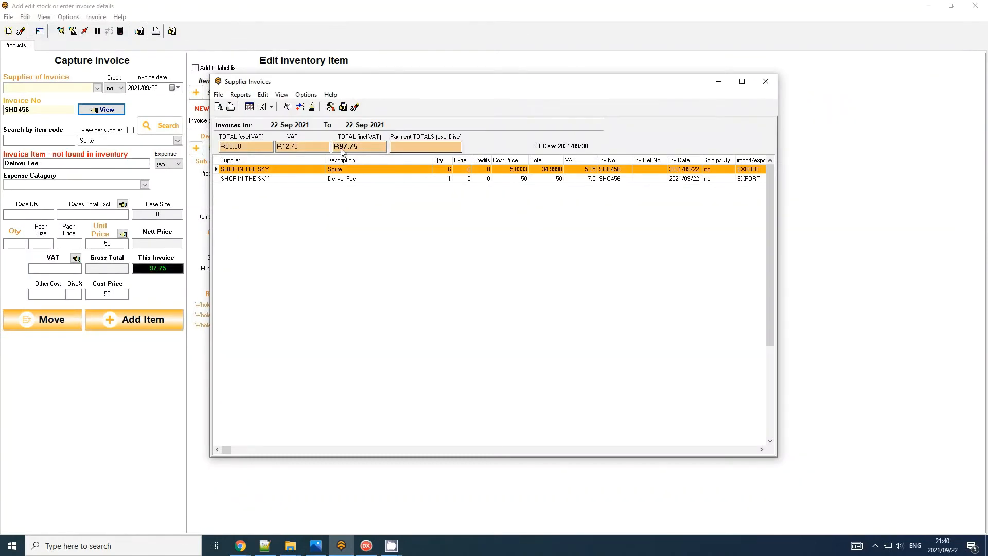
pyautogui.click(766, 81)
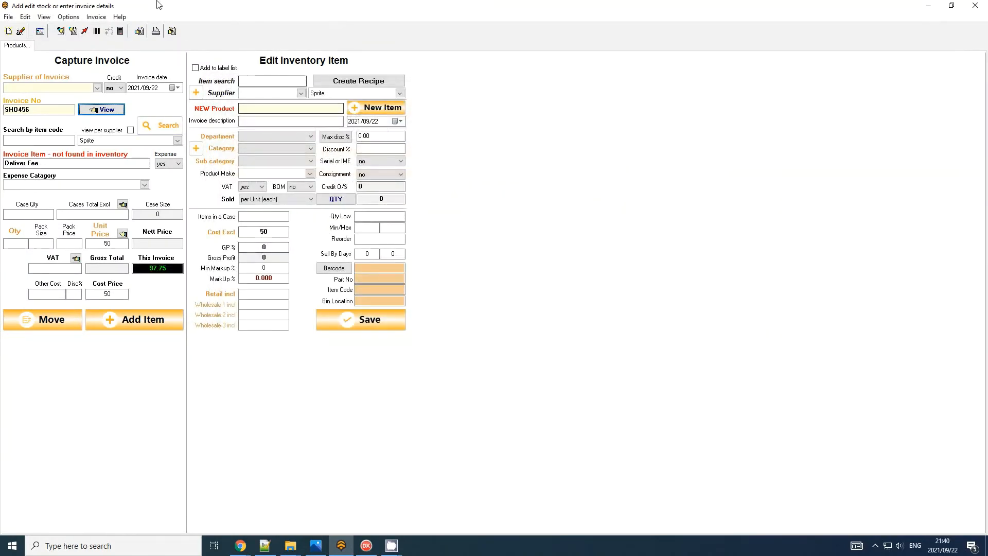
# Return to the inventory list and reopen the Sprite product for editing
pyautogui.click(976, 5)
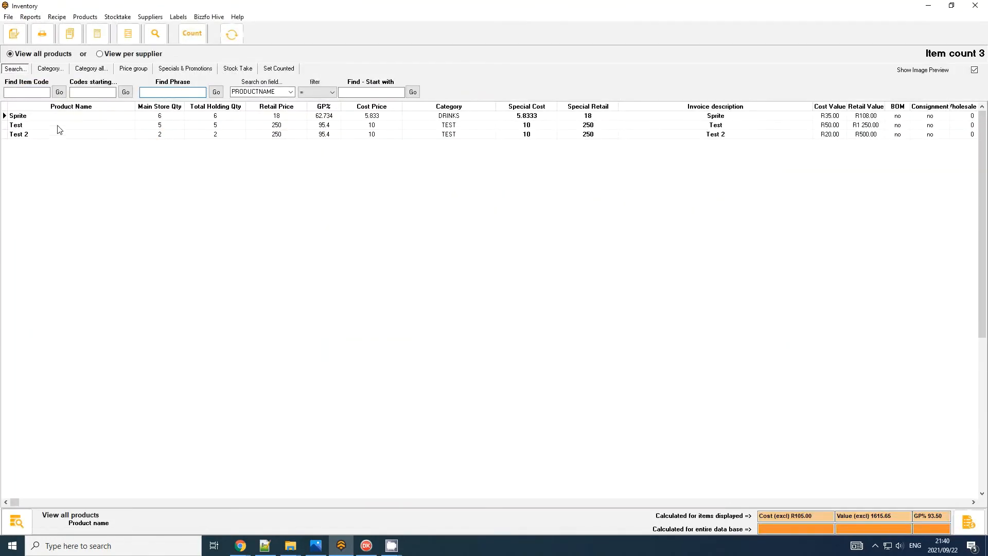
pyautogui.click(236, 127)
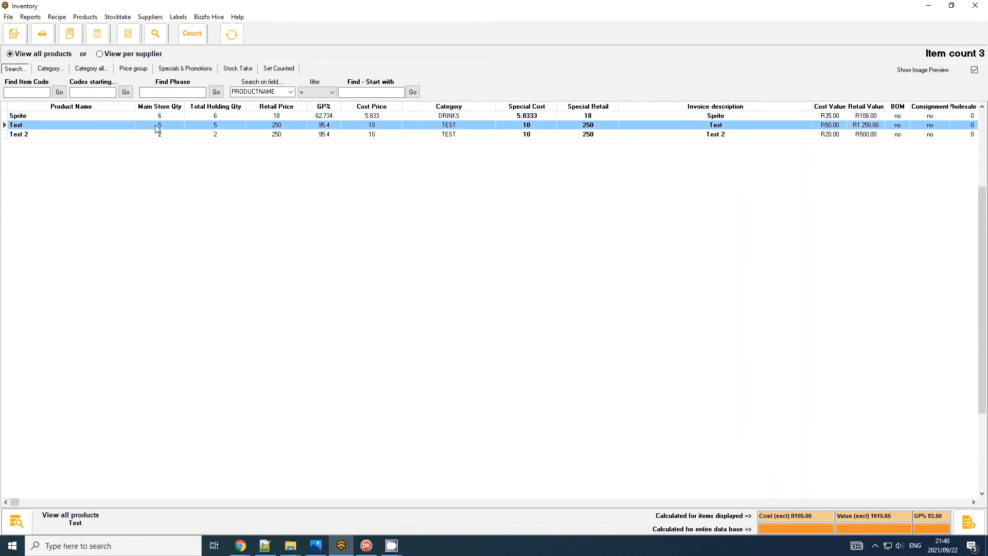
pyautogui.doubleClick(121, 118)
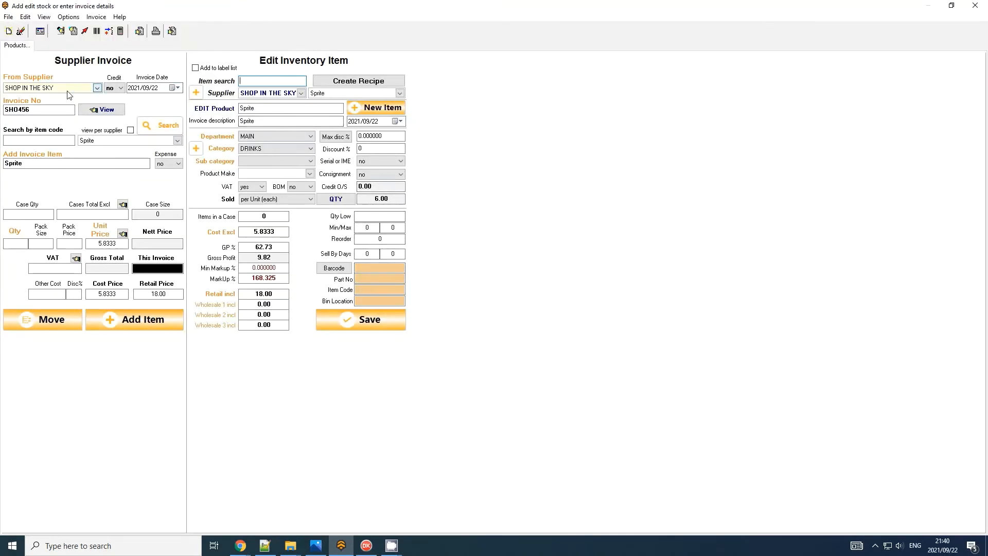
# Recall the captured invoice by submitting its existing invoice number, and acknowledge the linked-products notice
pyautogui.click(42, 111)
pyautogui.press('Return')
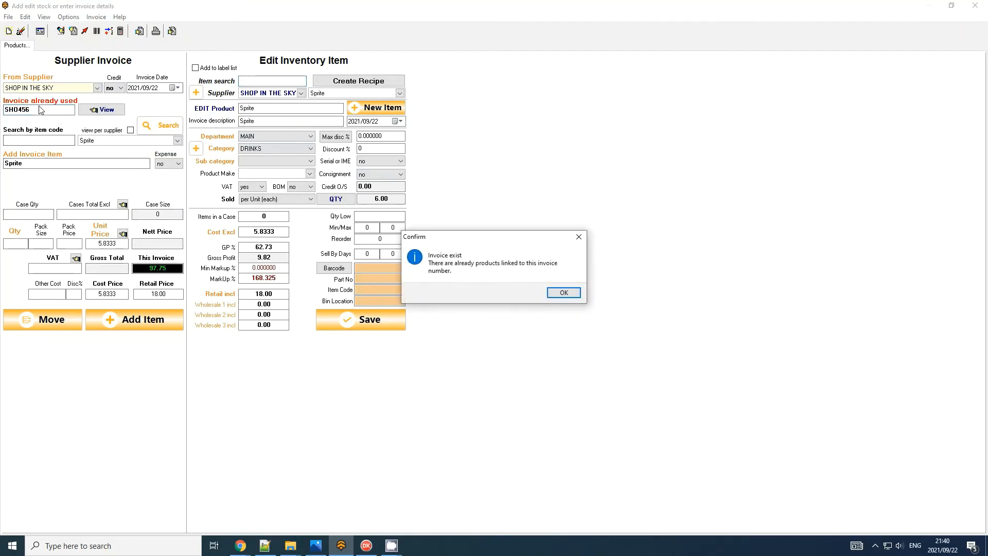
pyautogui.click(564, 293)
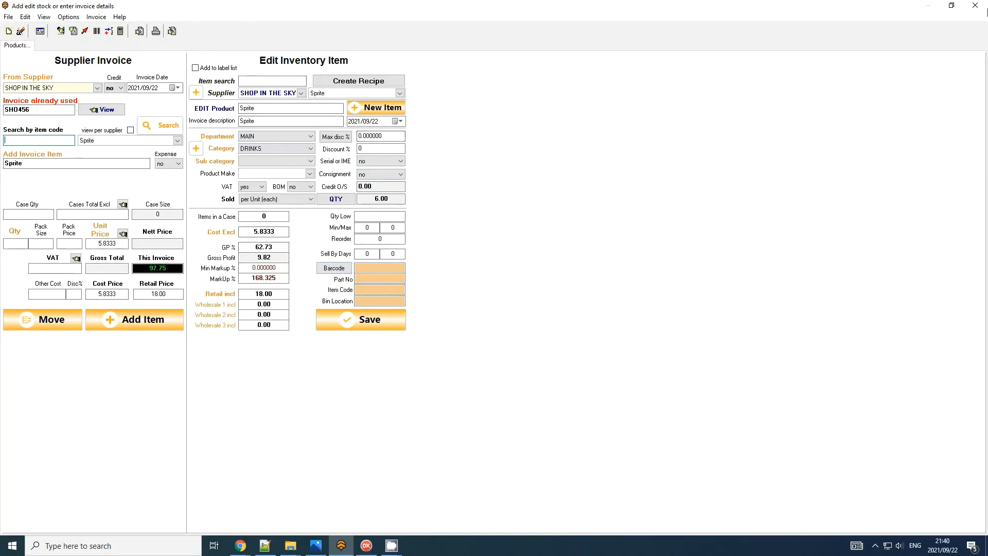
# Close the invoice entry and inventory windows, and open Capture Invoice by entering the login password
pyautogui.click(976, 5)
pyautogui.click(975, 5)
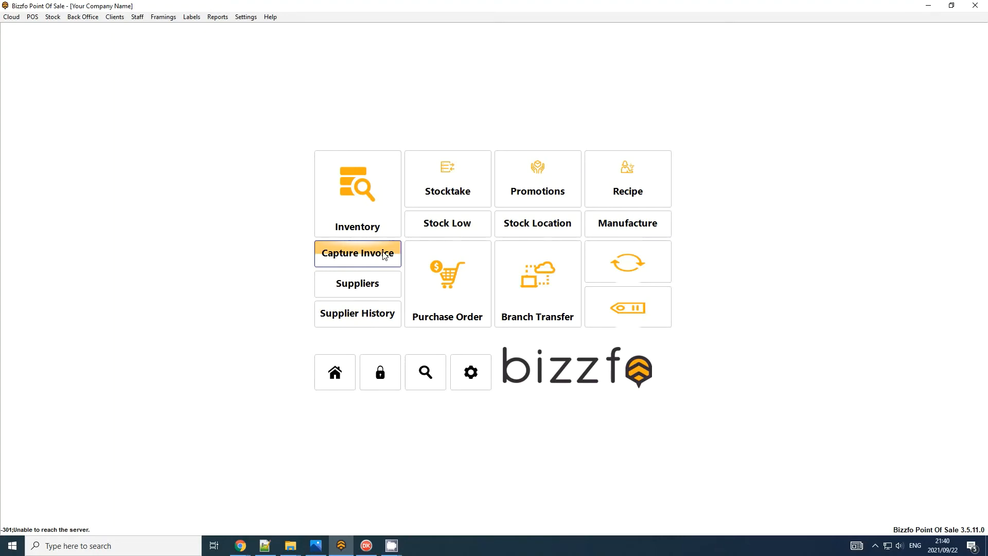
pyautogui.click(384, 256)
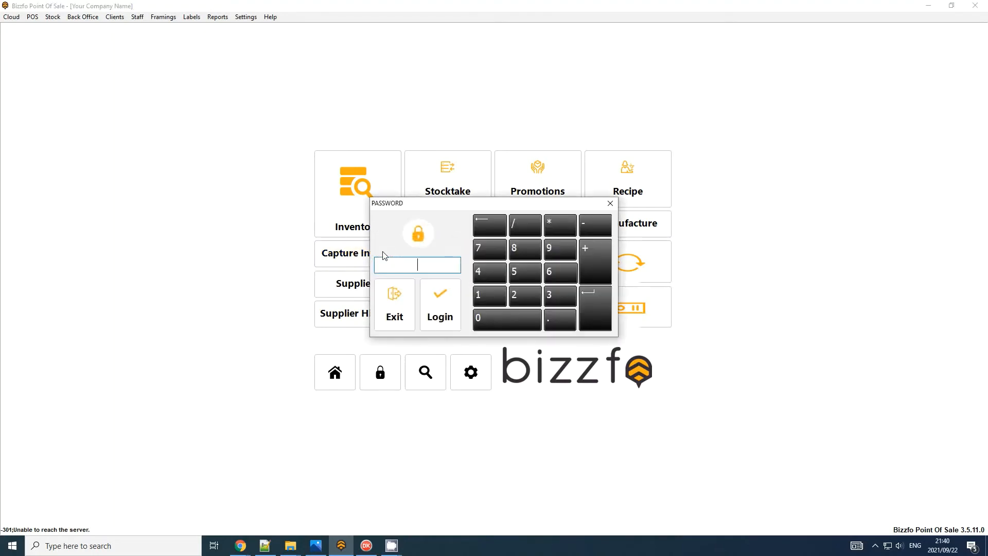
pyautogui.write('1')
pyautogui.press('Return')
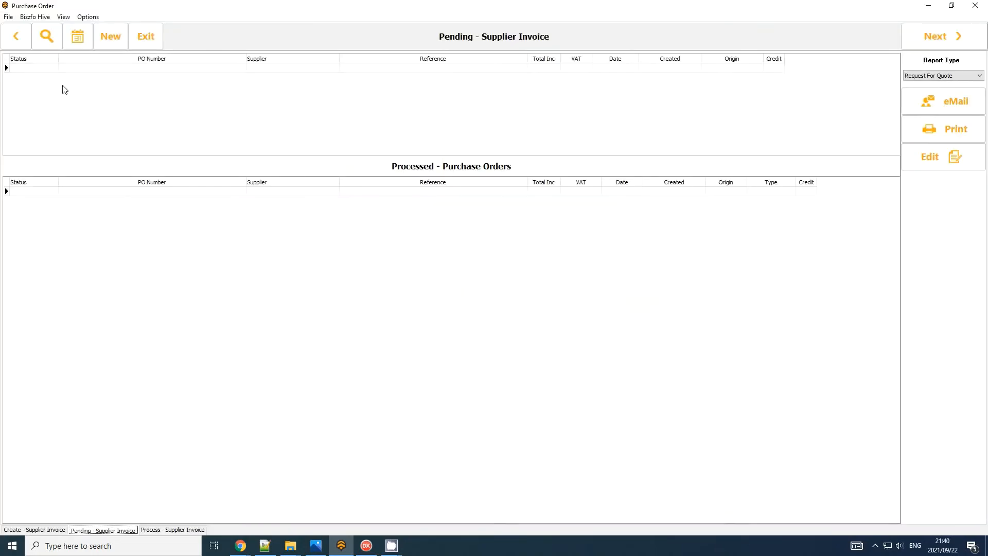
# Start a new supplier invoice with SHOP IN THE SKY as the supplier
pyautogui.click(112, 38)
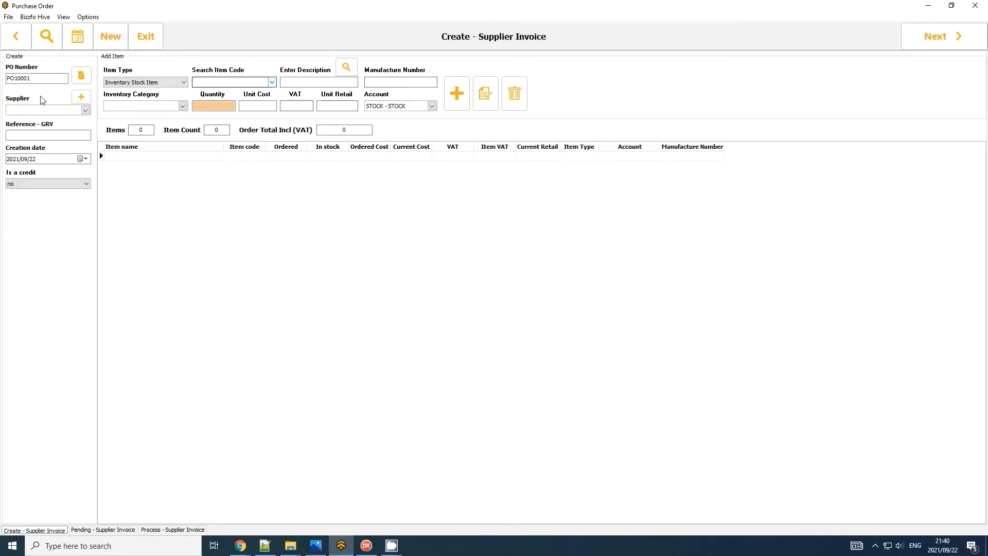
pyautogui.click(86, 109)
pyautogui.click(67, 121)
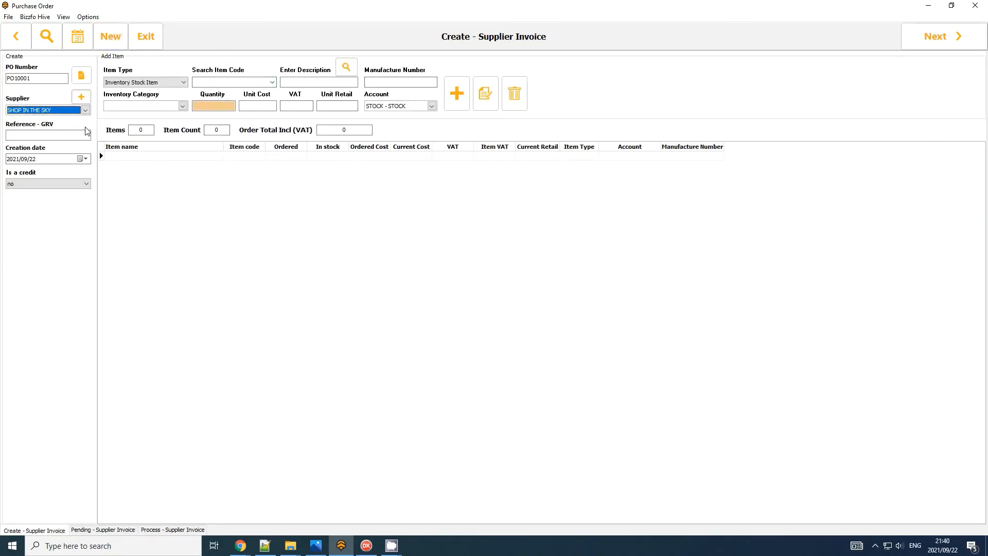
pyautogui.click(260, 83)
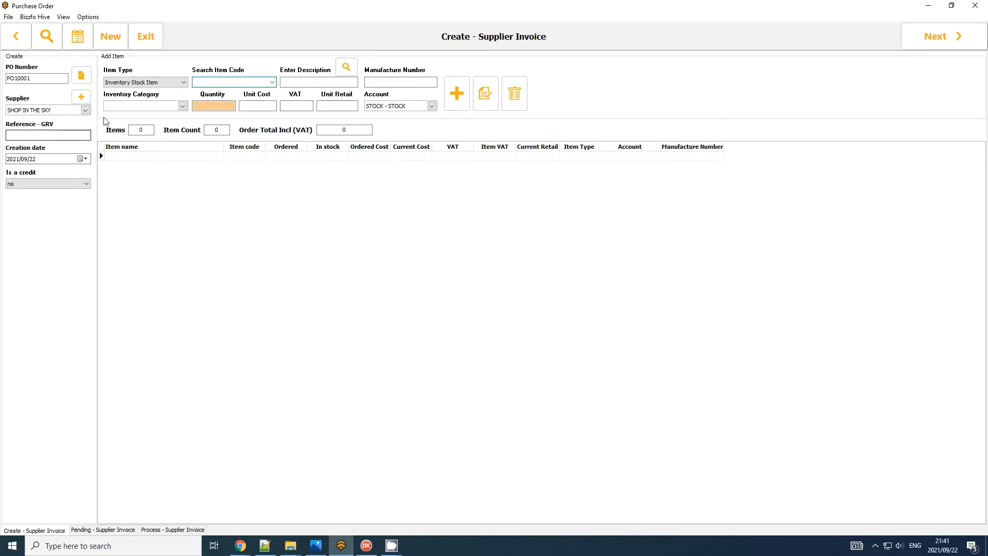
# Find Sprite in the product list and add it to the supplier invoice with quantity 6 at a cost of 5.83
pyautogui.click(346, 67)
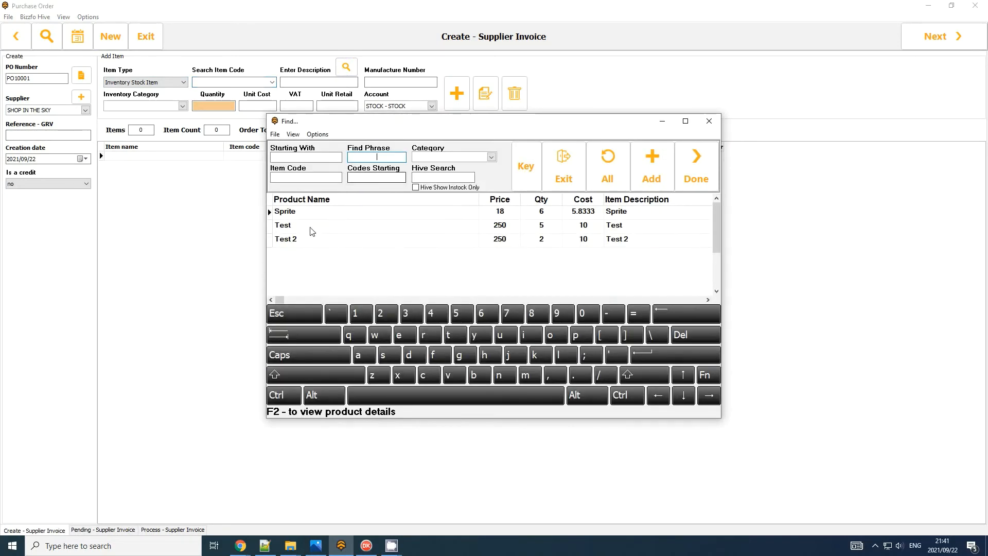
pyautogui.click(309, 212)
pyautogui.click(652, 166)
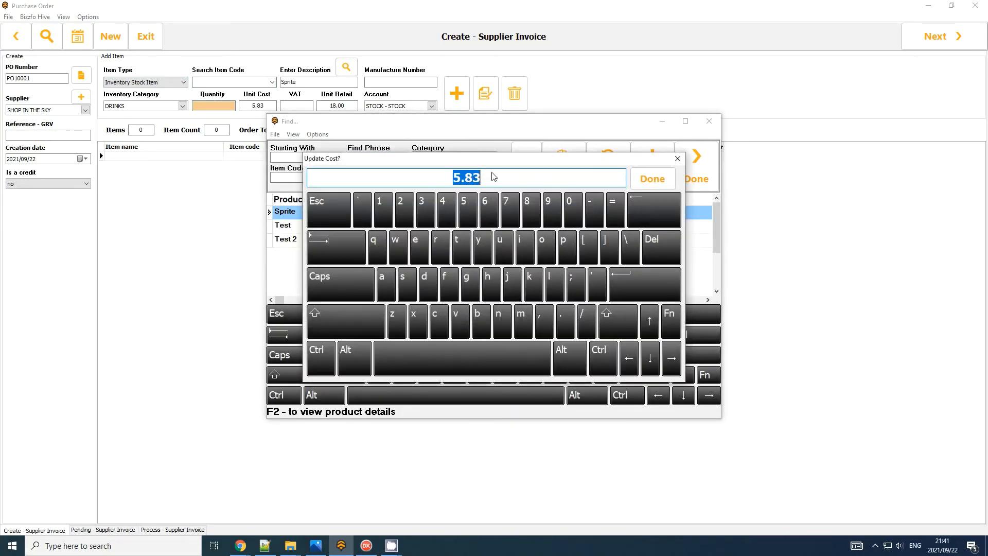
pyautogui.click(653, 179)
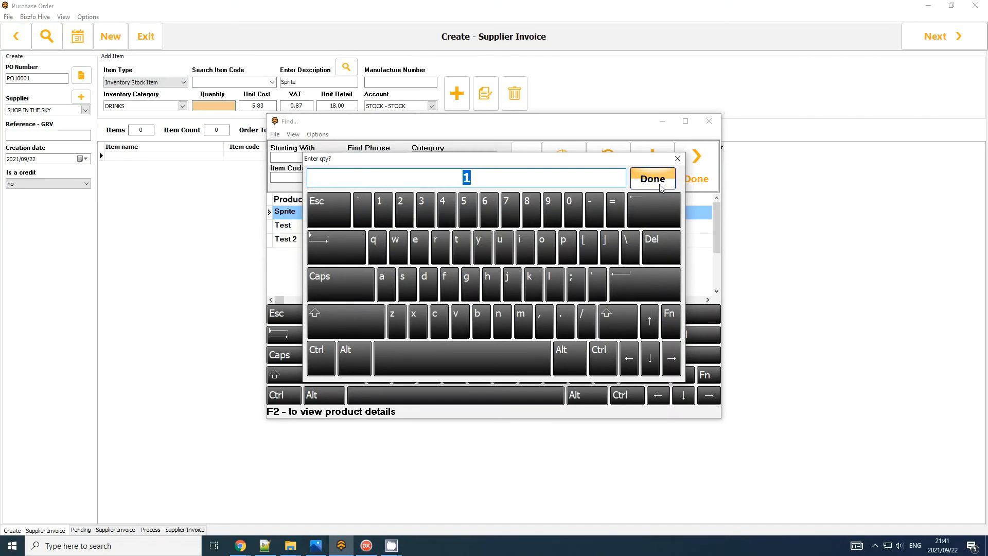
pyautogui.write('6')
pyautogui.click(660, 184)
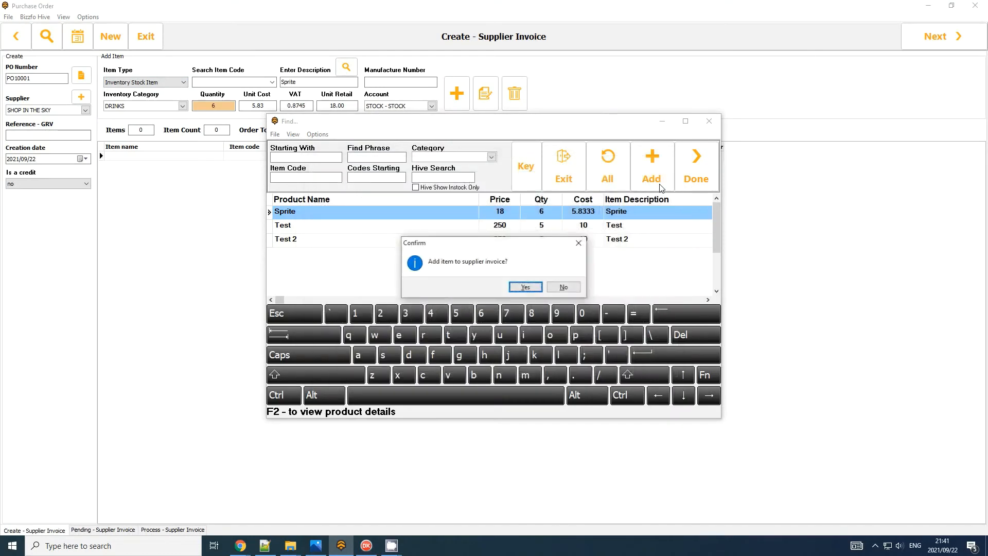
pyautogui.click(540, 291)
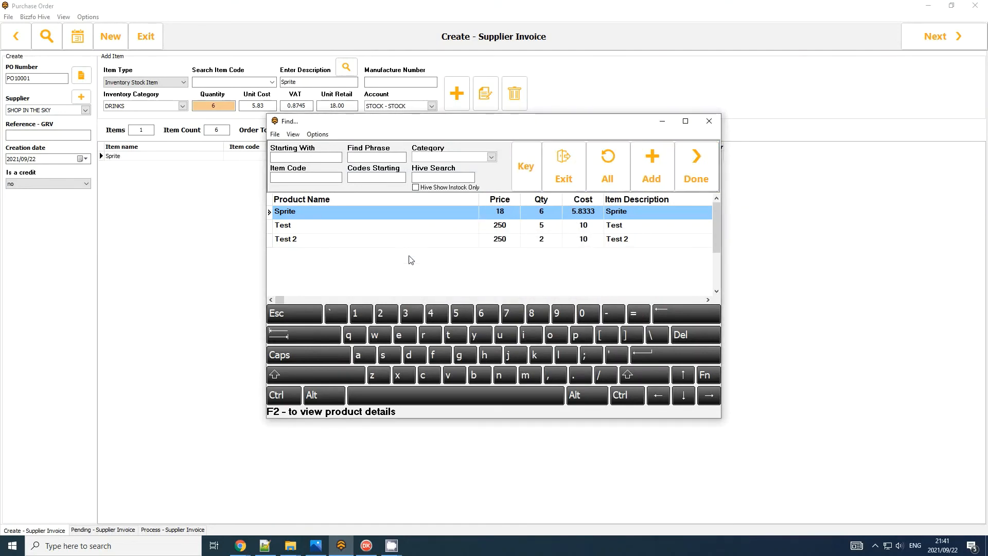
pyautogui.click(411, 227)
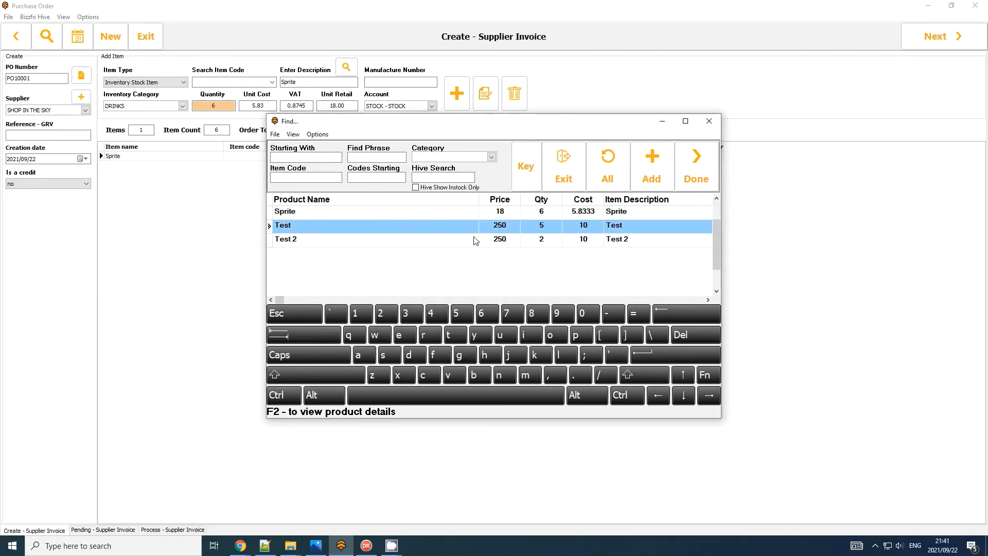
pyautogui.click(697, 168)
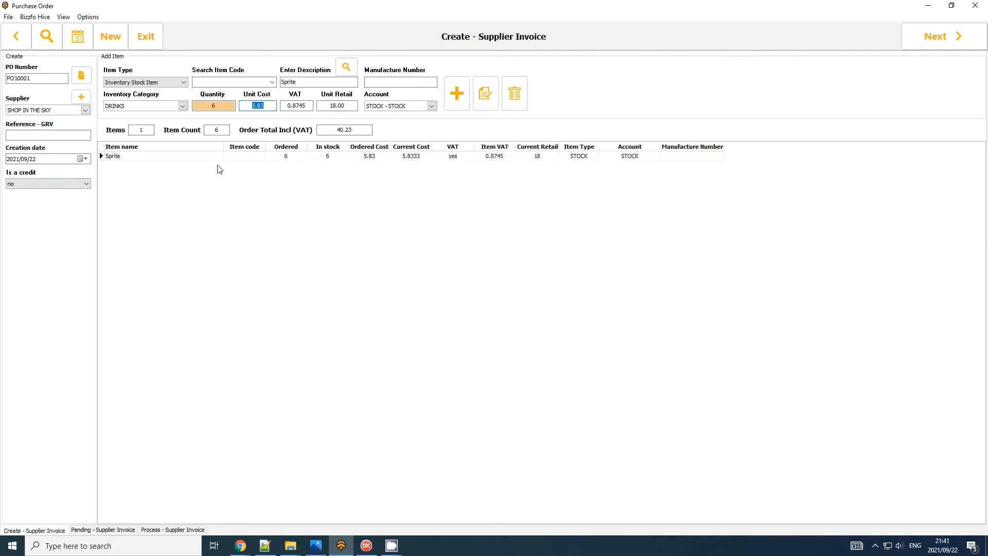
# Enter the supplier's reference number, check the Sprite line and order totals, and advance the invoice to the pending list
pyautogui.click(325, 156)
pyautogui.click(38, 135)
pyautogui.click(421, 156)
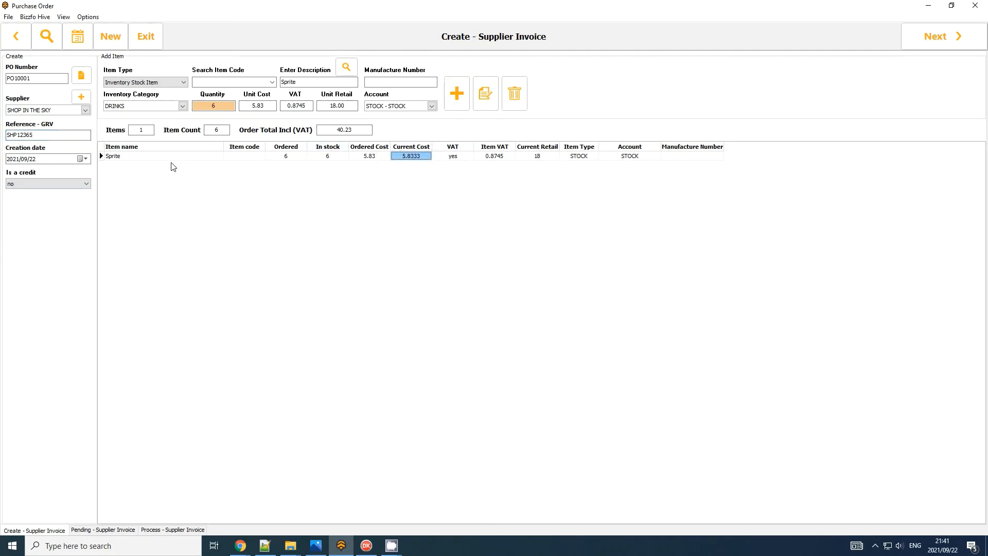
pyautogui.click(130, 158)
pyautogui.click(216, 132)
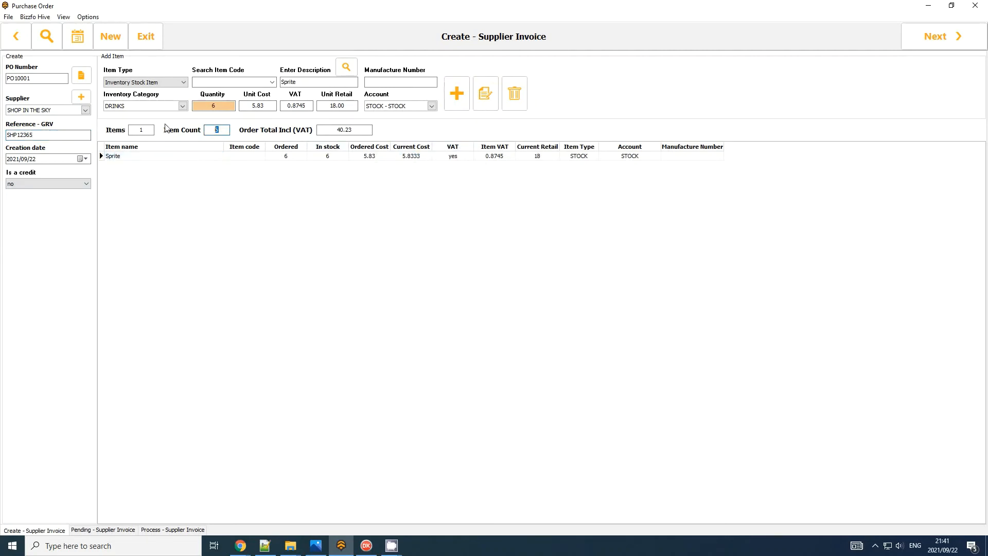
pyautogui.click(351, 132)
pyautogui.click(945, 41)
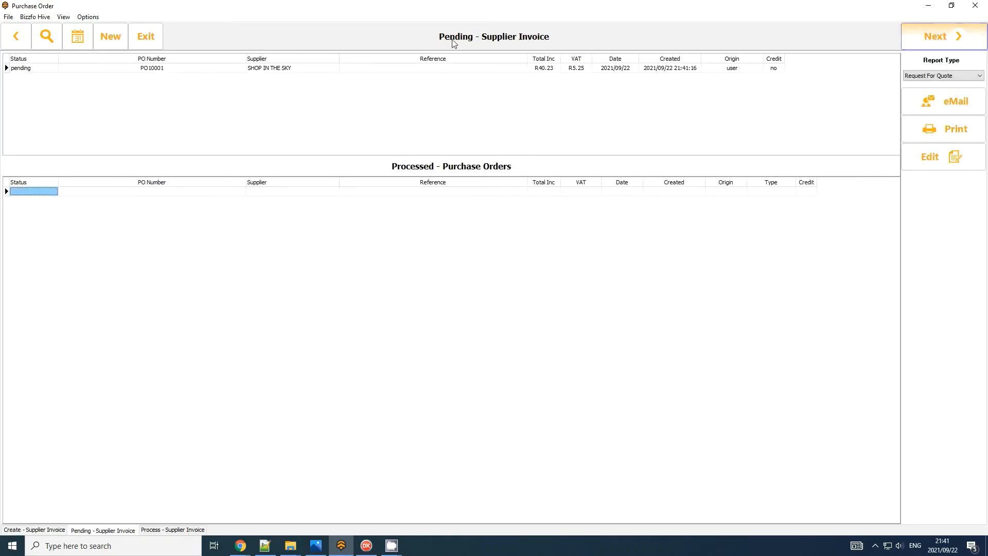
# Select the pending SHOP IN THE SKY order and preview its Request For Quote report, closing the preview when done
pyautogui.click(25, 72)
pyautogui.click(220, 69)
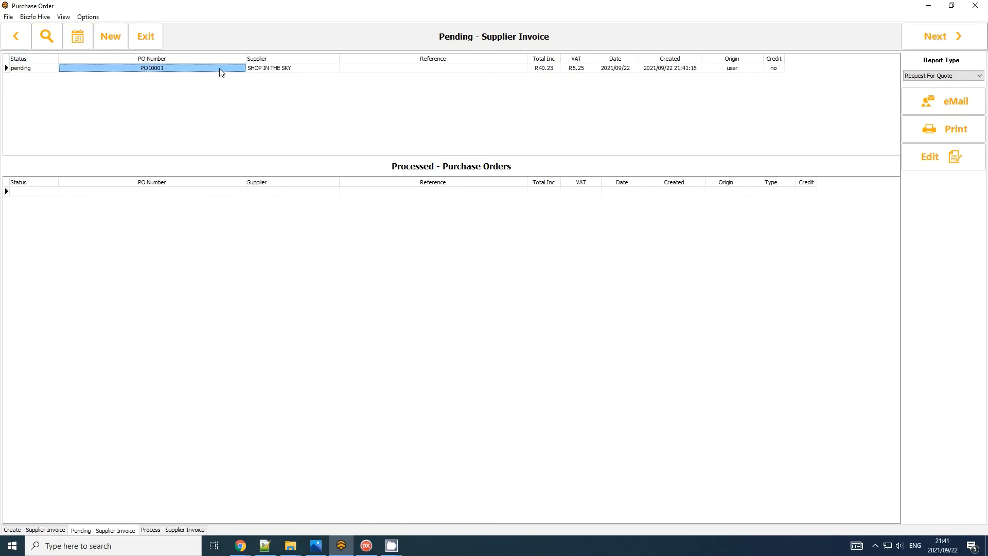
pyautogui.click(320, 70)
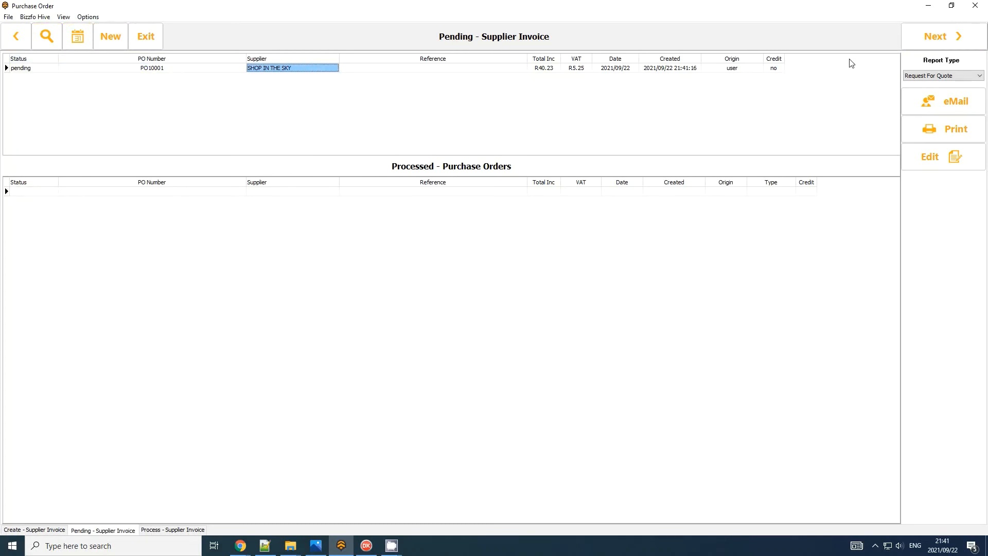
pyautogui.click(955, 128)
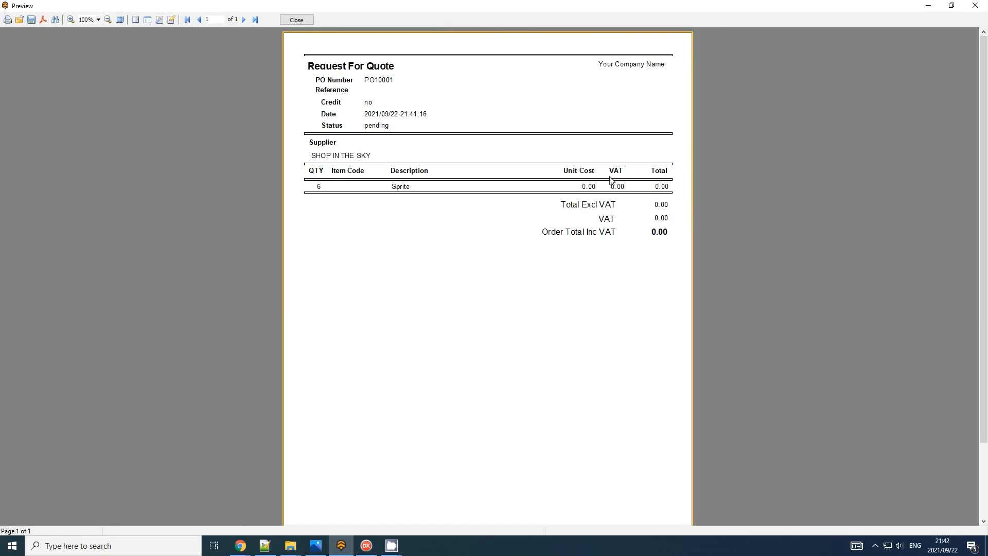
pyautogui.click(297, 19)
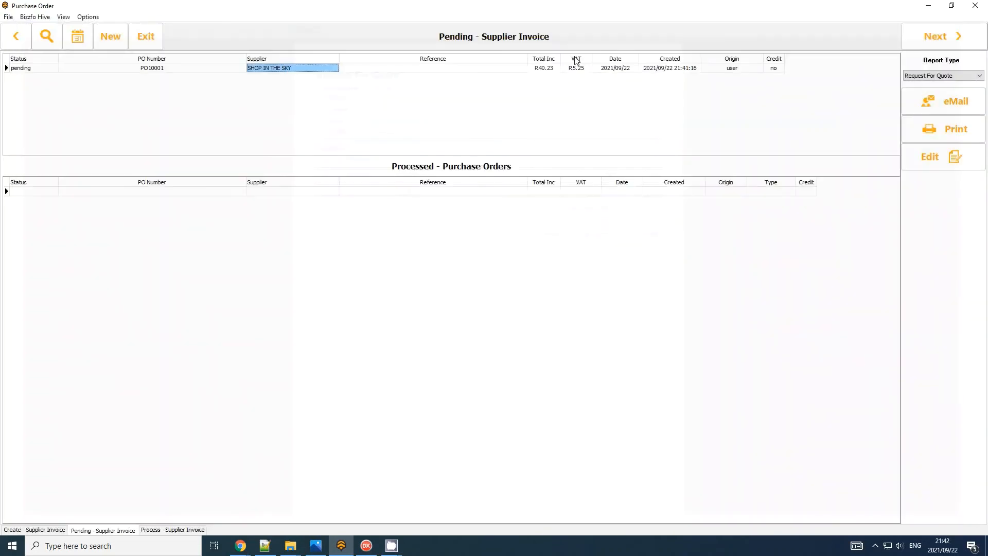
# Switch the report type to Purchase Order and preview the pending order's report, closing the preview when done
pyautogui.click(947, 77)
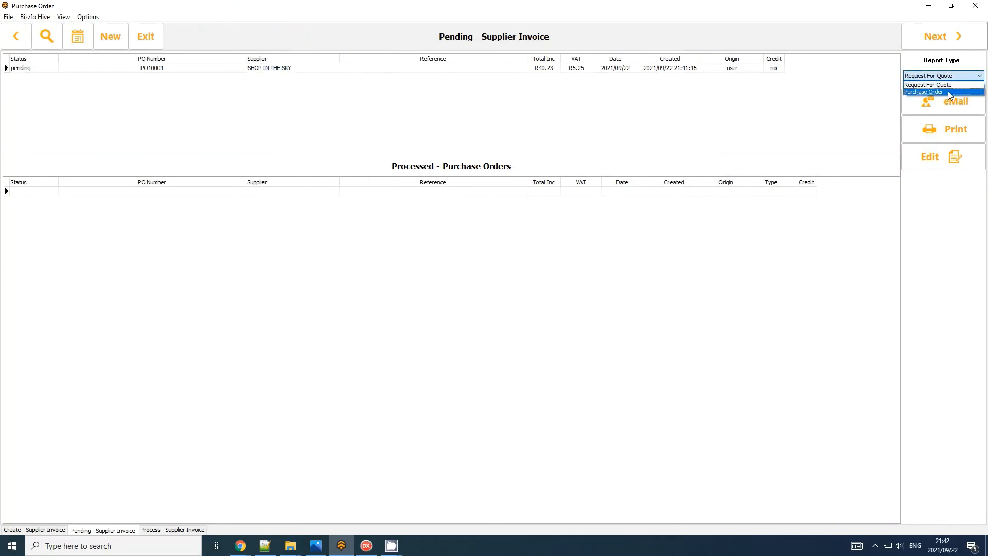
pyautogui.click(950, 92)
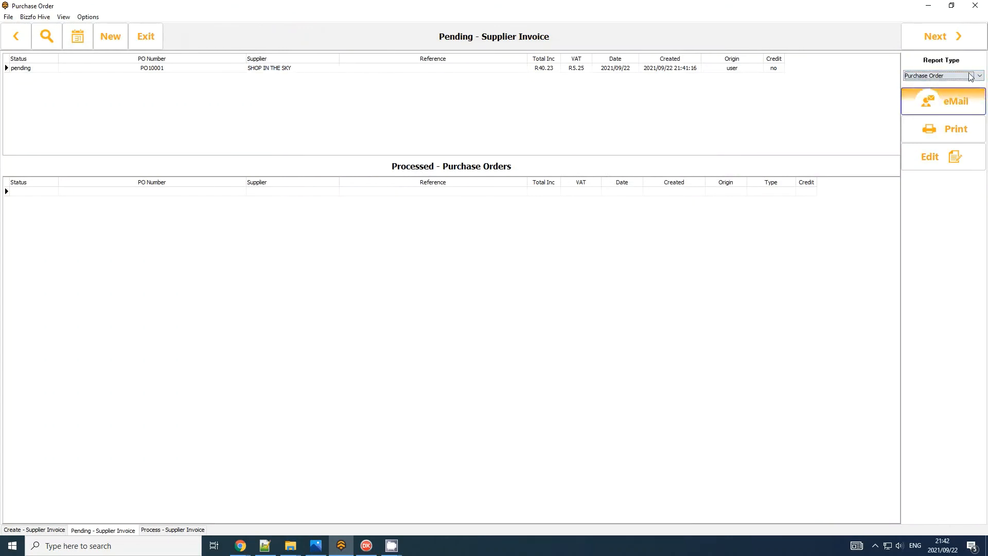
pyautogui.click(956, 129)
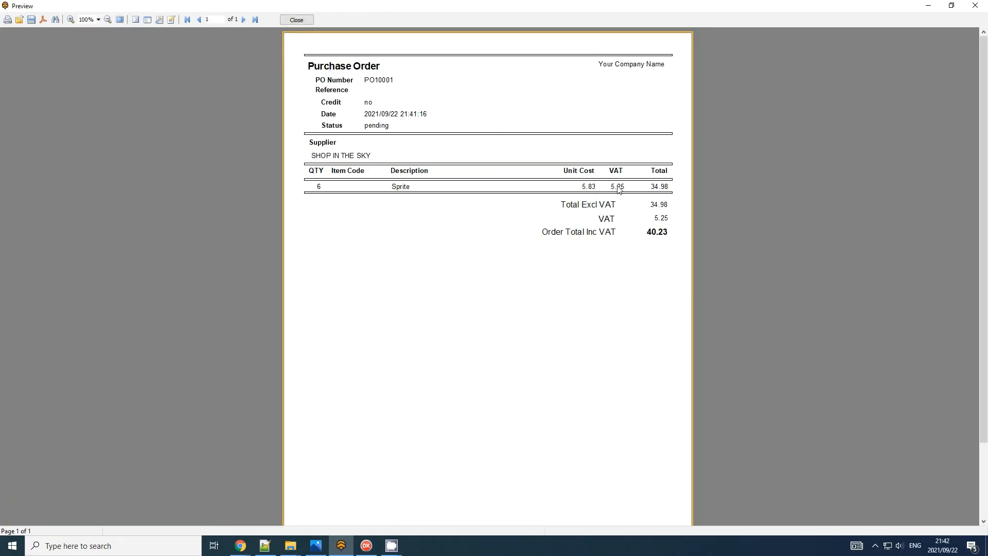
pyautogui.click(306, 23)
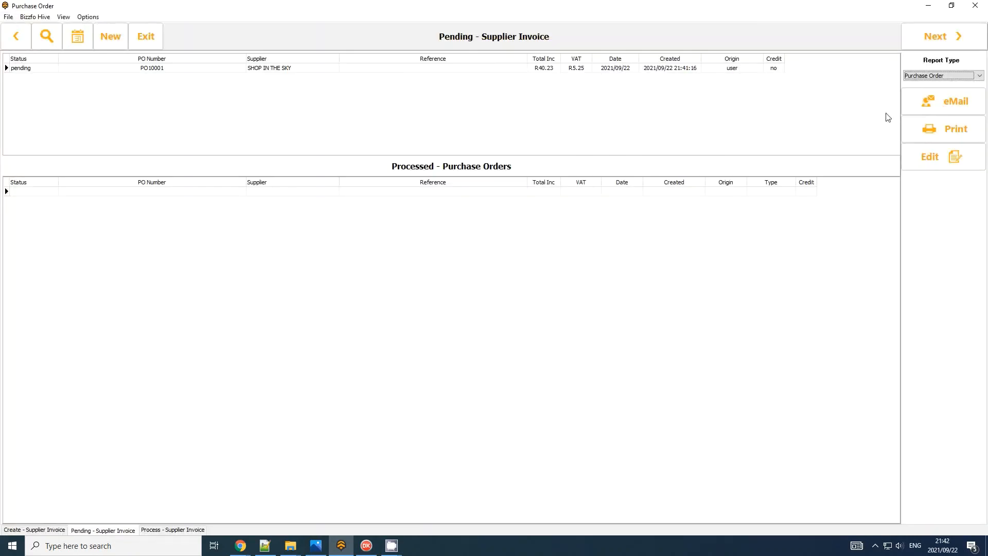
# Advance the pending order to processing, check its ordered cost, and process the invoice with the Create GRV option
pyautogui.click(772, 69)
pyautogui.click(960, 41)
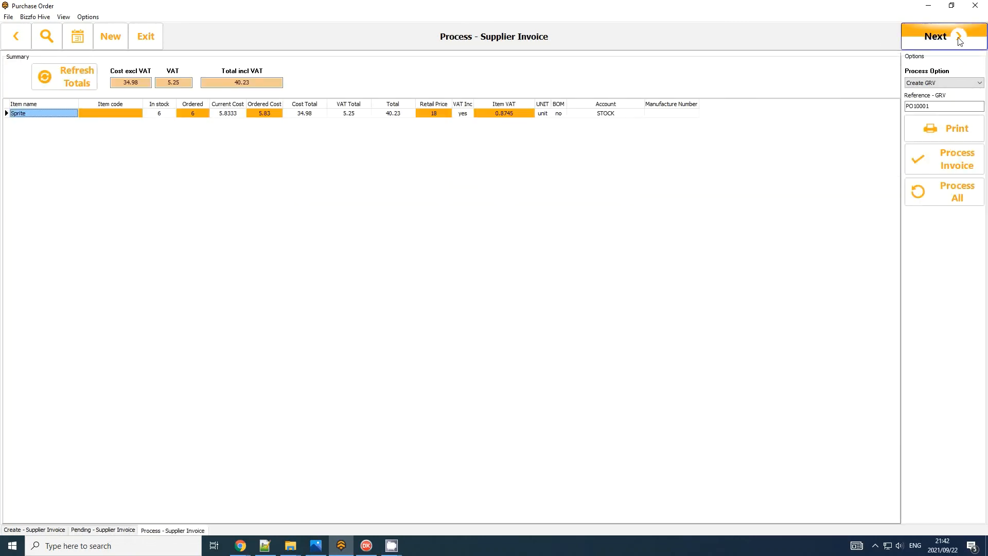
pyautogui.click(274, 115)
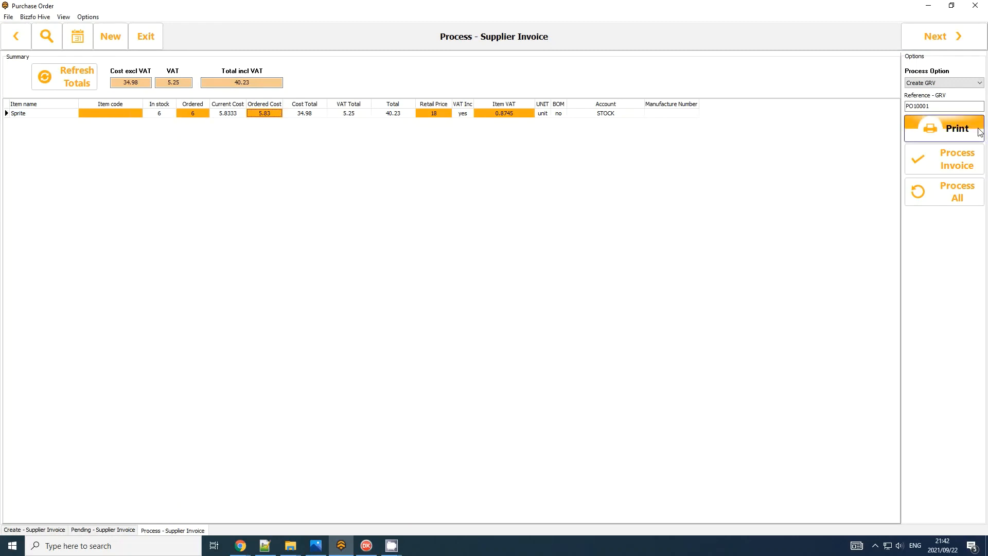
pyautogui.click(958, 164)
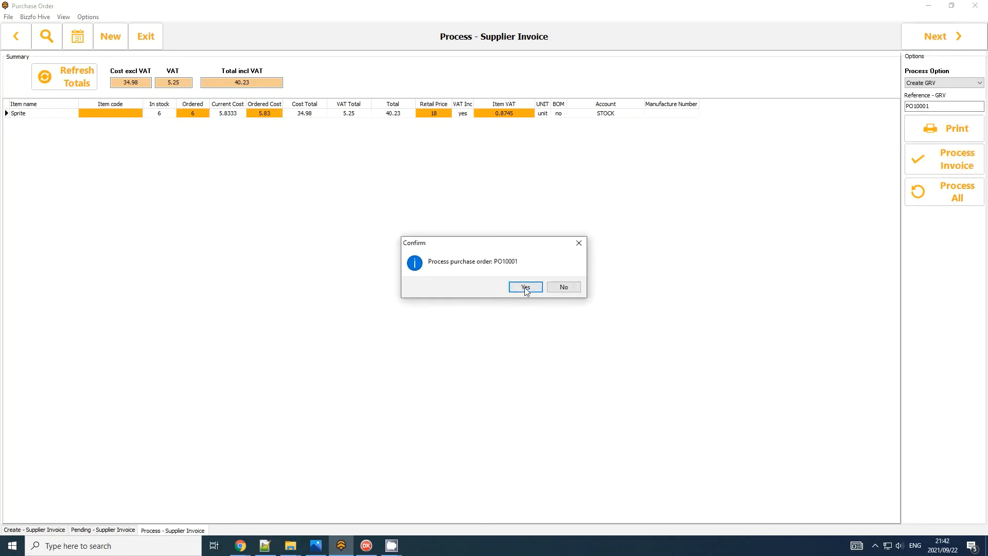
pyautogui.click(526, 289)
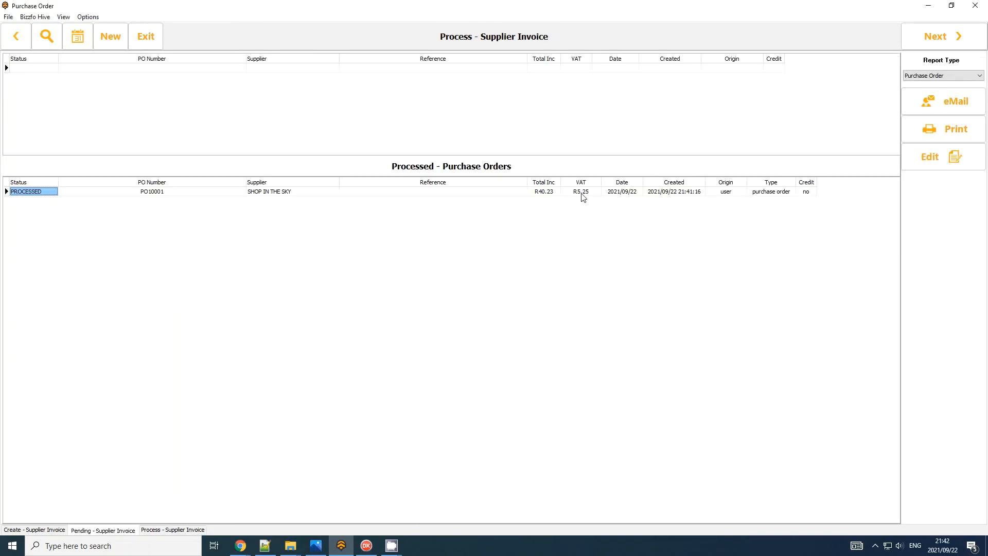
# View the processed order in the Supplier Invoice - Goods Received window, and refresh it to list all invoices for the date
pyautogui.click(583, 194)
pyautogui.click(64, 17)
pyautogui.moveTo(82, 19)
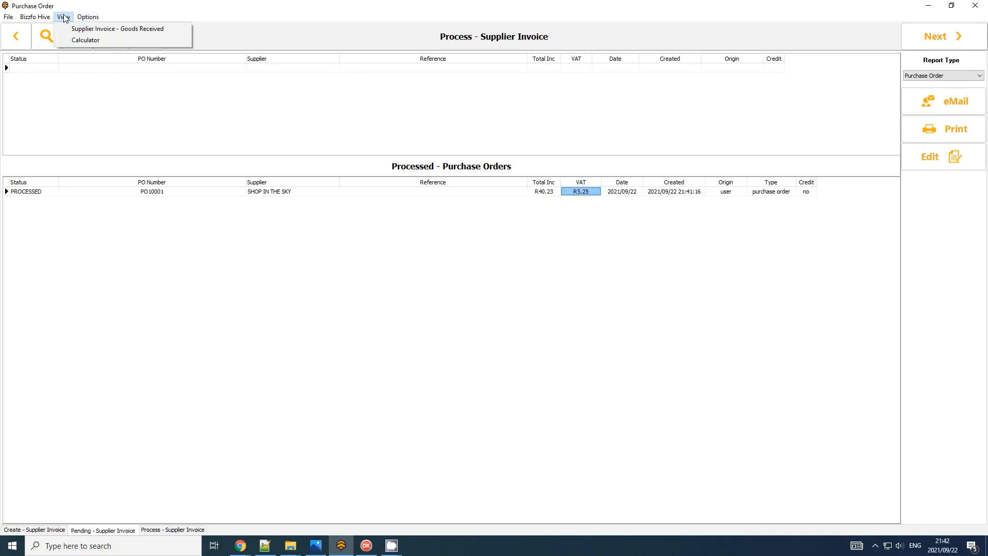
pyautogui.click(117, 29)
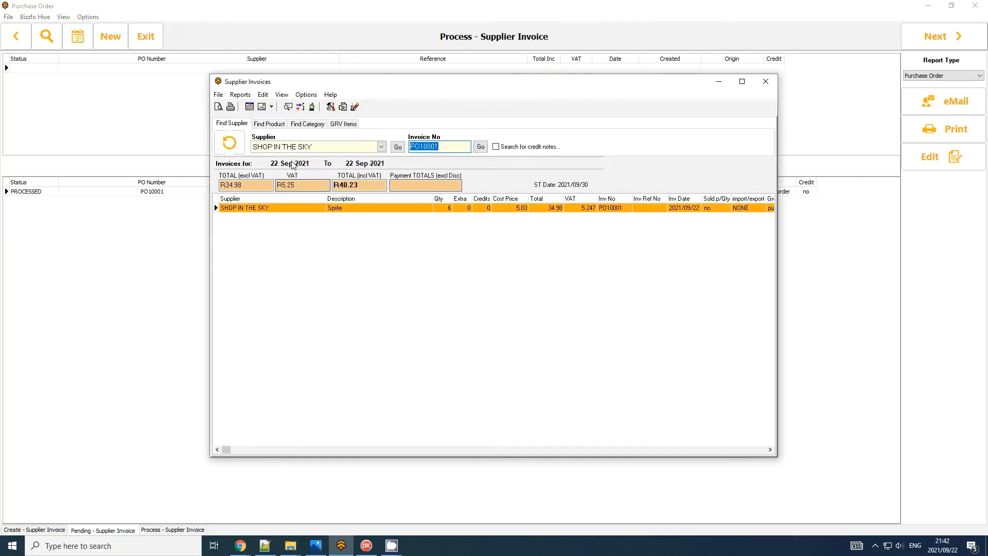
pyautogui.click(222, 139)
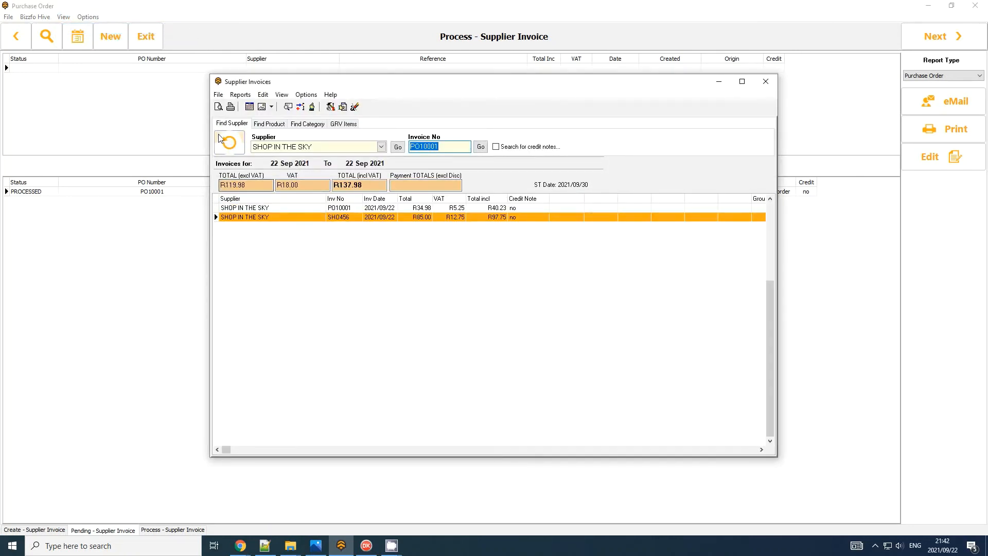
# Examine the line details of both listed SHOP IN THE SKY invoices, and close the Supplier Invoices and Purchase Order windows
pyautogui.click(355, 209)
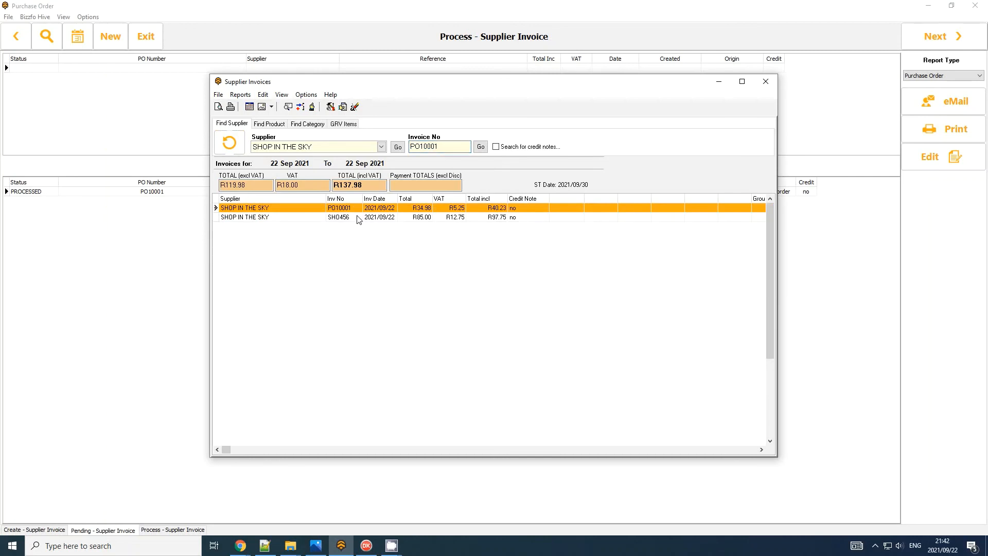
pyautogui.click(340, 217)
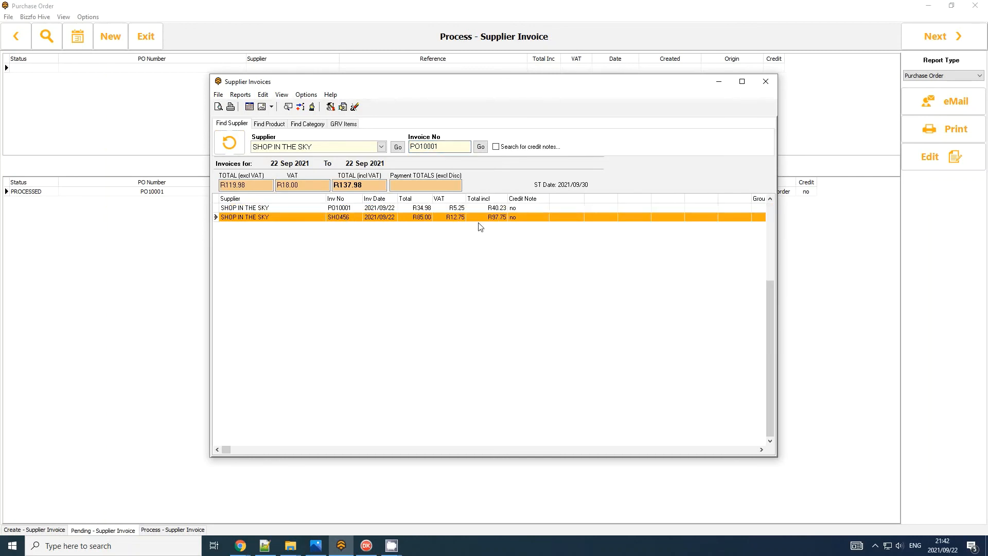
pyautogui.doubleClick(499, 217)
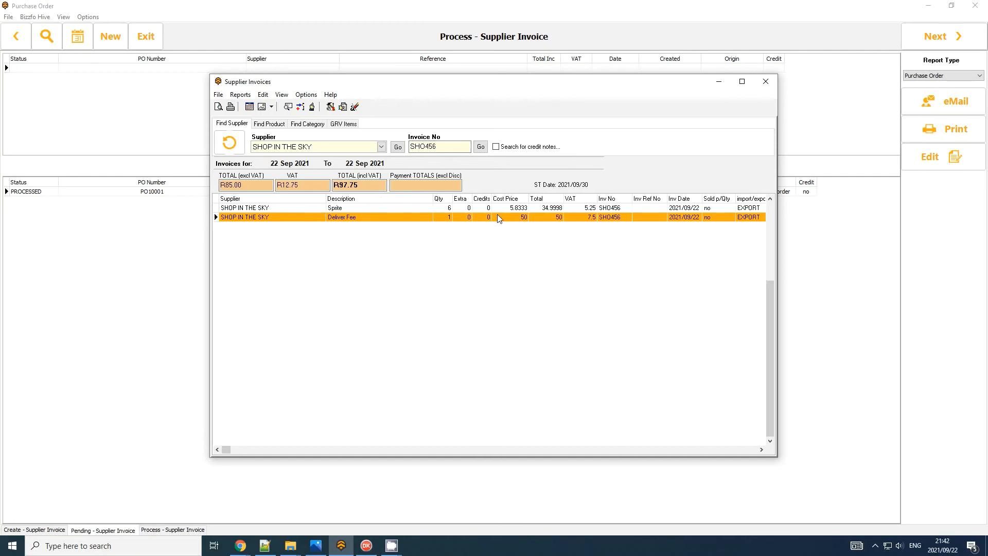
pyautogui.click(242, 151)
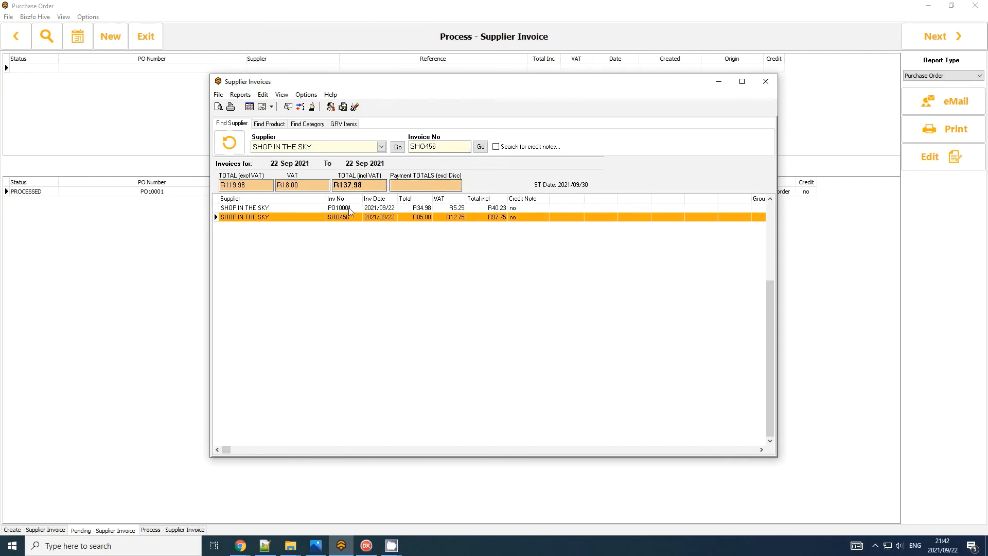
pyautogui.doubleClick(349, 208)
pyautogui.click(241, 148)
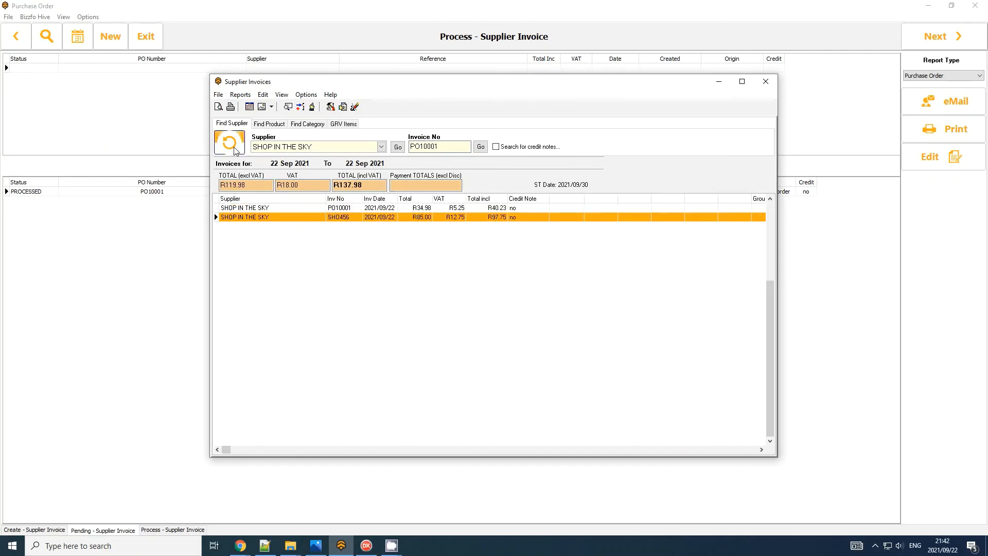
pyautogui.click(773, 81)
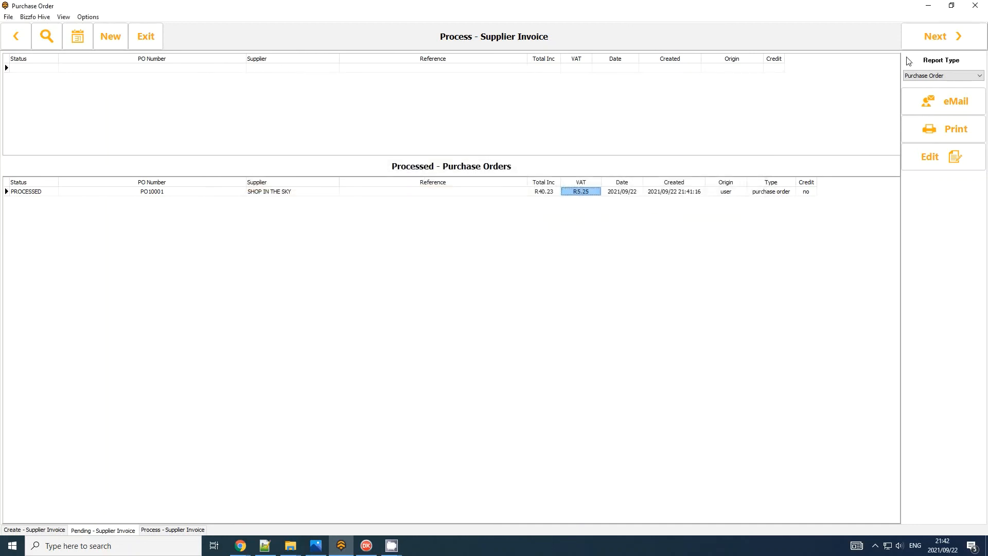
pyautogui.click(976, 5)
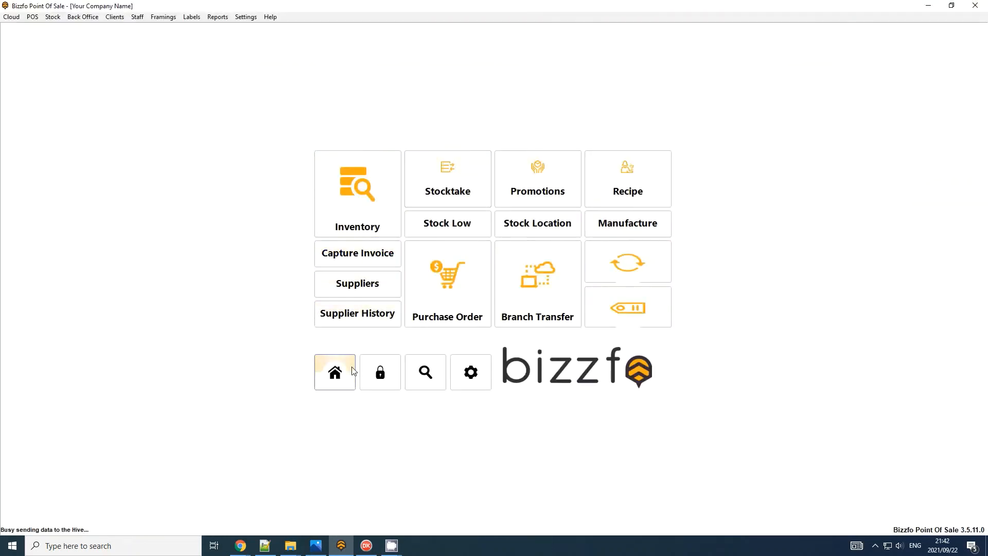